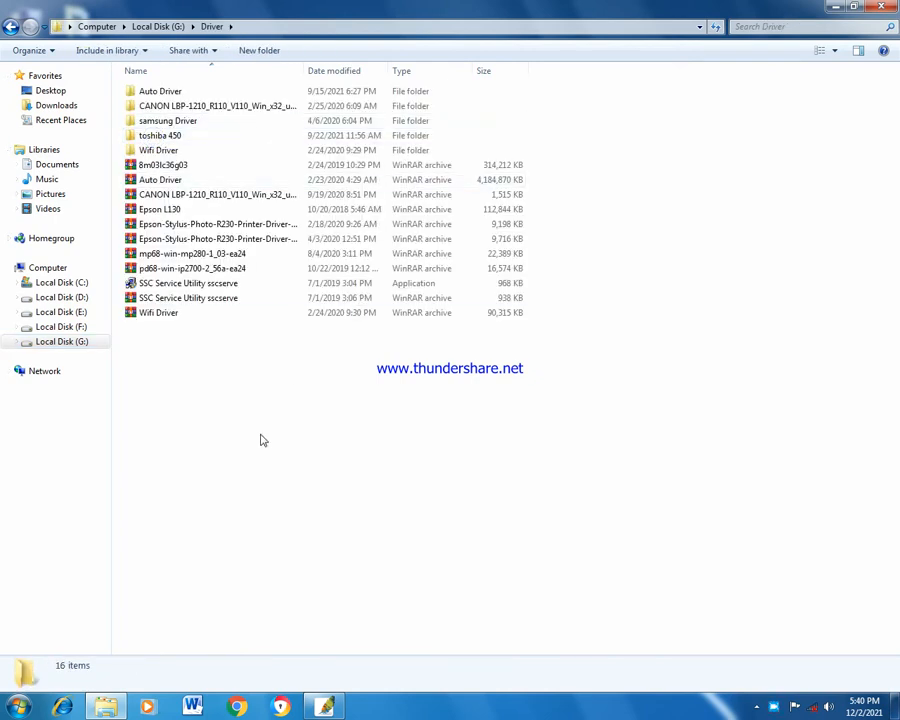
Run the setup application from the e-STUDIO Client1 folder inside toshiba 450, with English as the installation language.
double_click(176, 136)
double_click(202, 112)
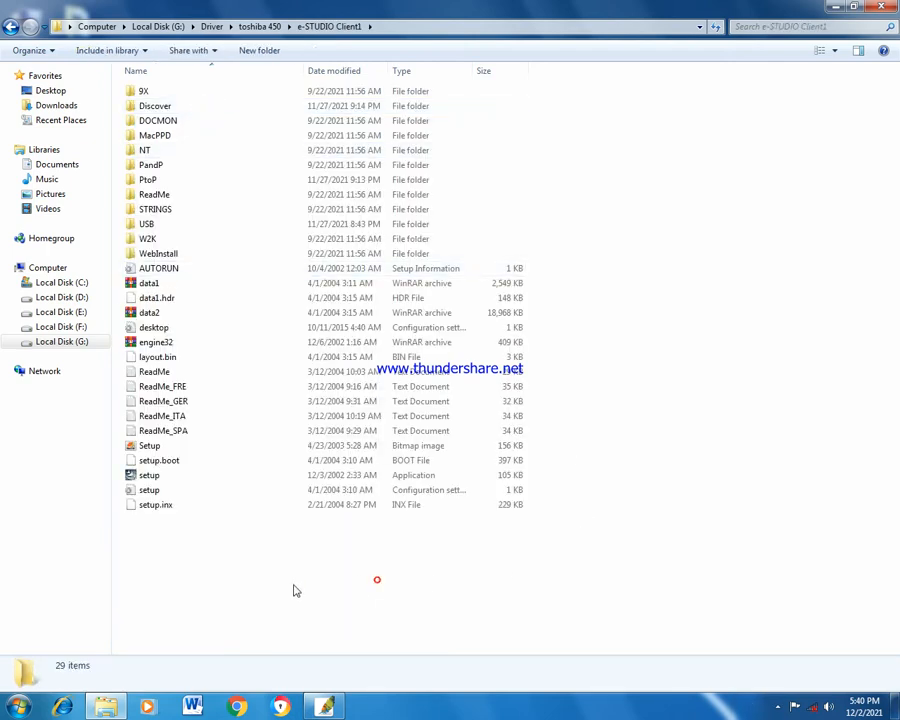
left_click(148, 475)
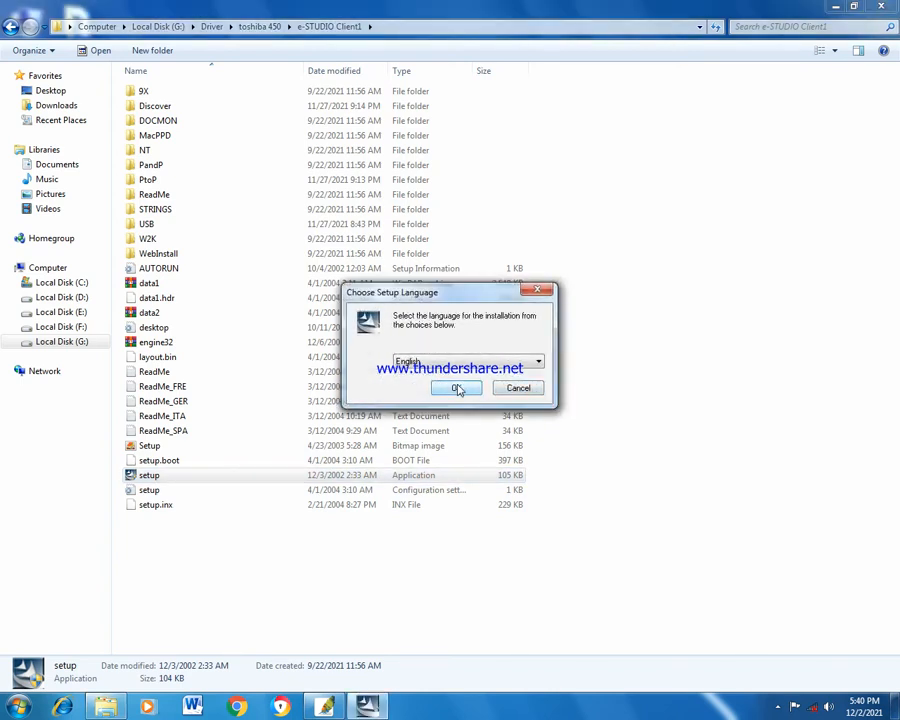
left_click(456, 388)
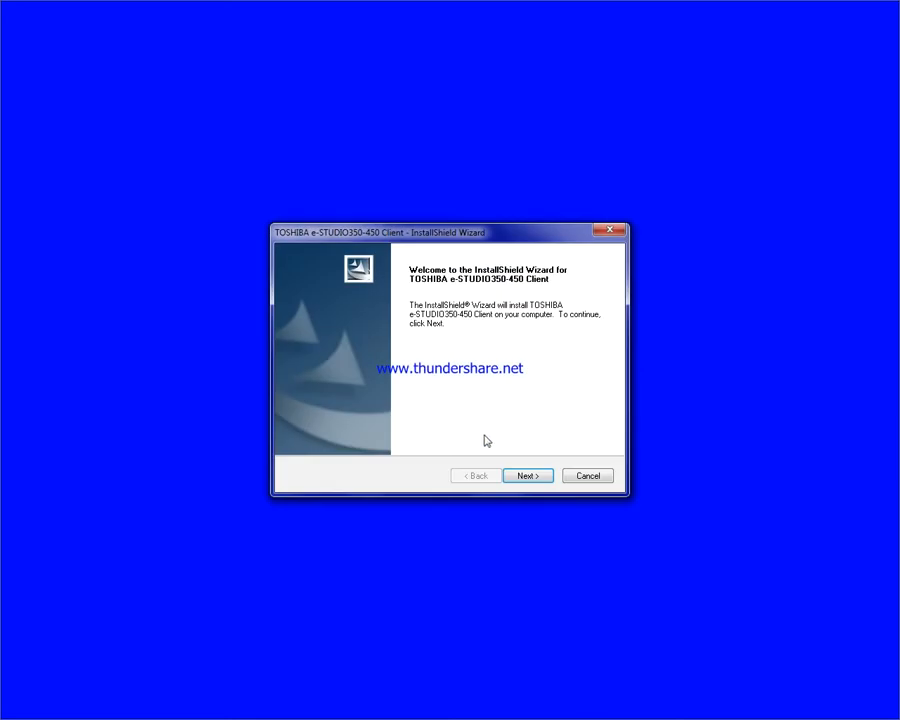
Accept the TOSHIBA e-STUDIO350-450 Client license agreement, keeping the default destination folder and the Typical setup type.
left_click(524, 476)
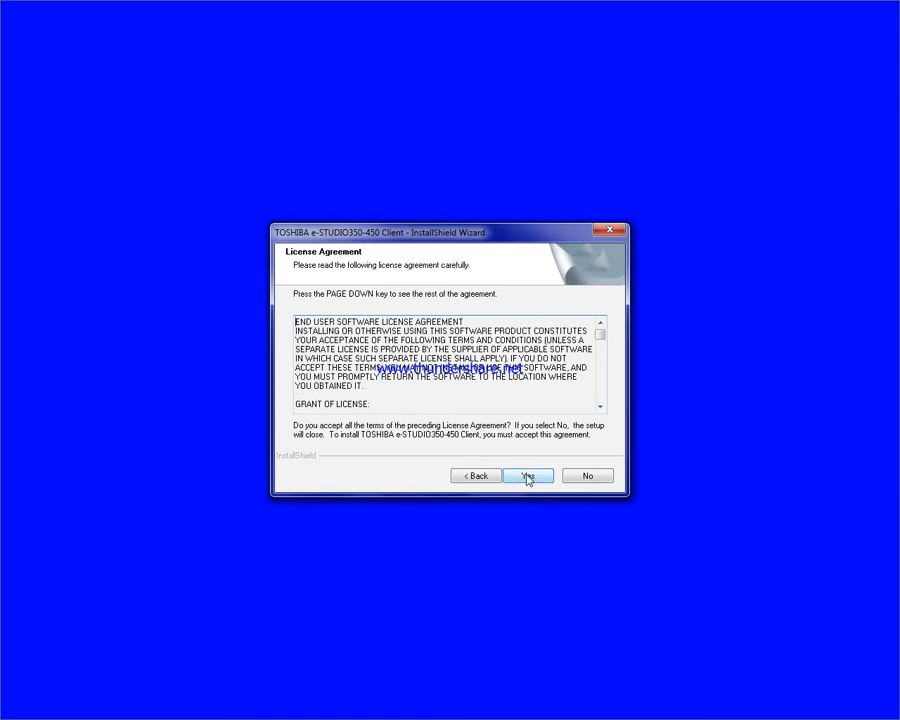
left_click(527, 477)
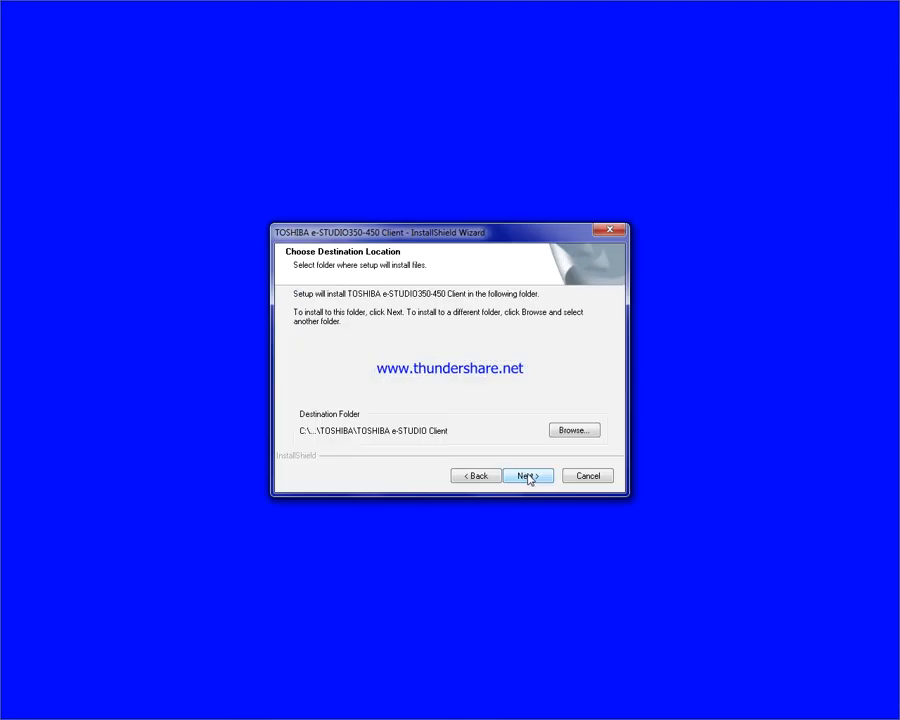
left_click(529, 477)
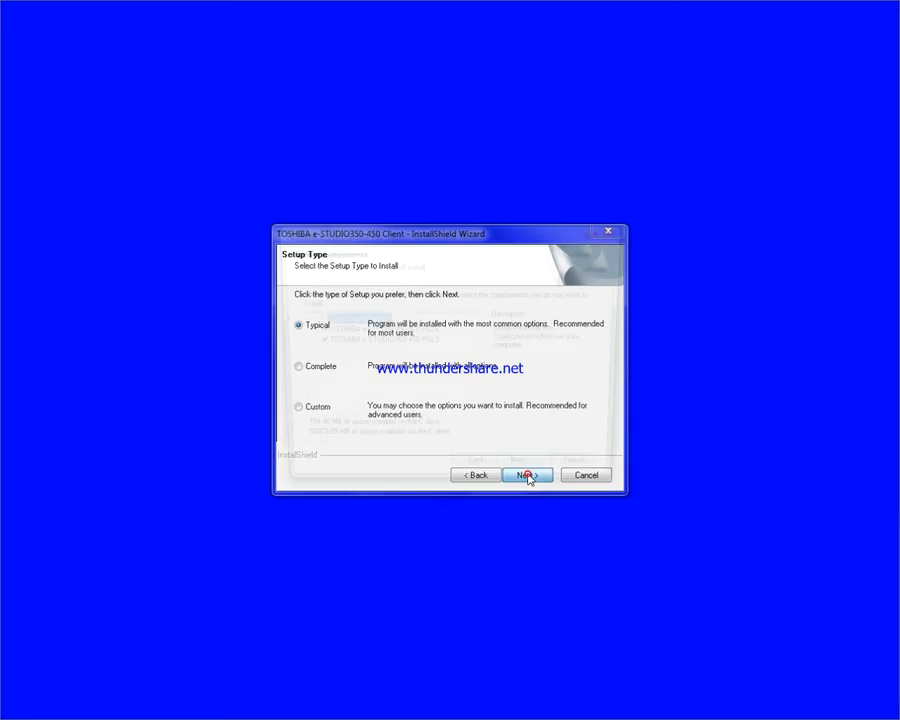
left_click(529, 476)
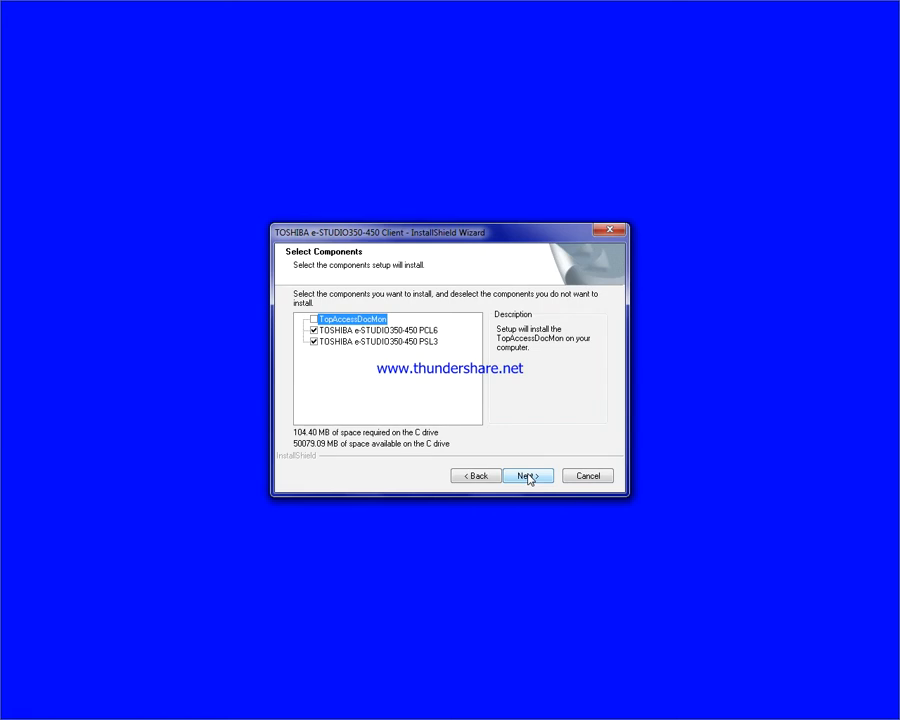
Start copying files with the PCL6 and PSL3 components, printer port LPT1: and the TOSHIBA e-STUDIO Client program folder.
left_click(529, 476)
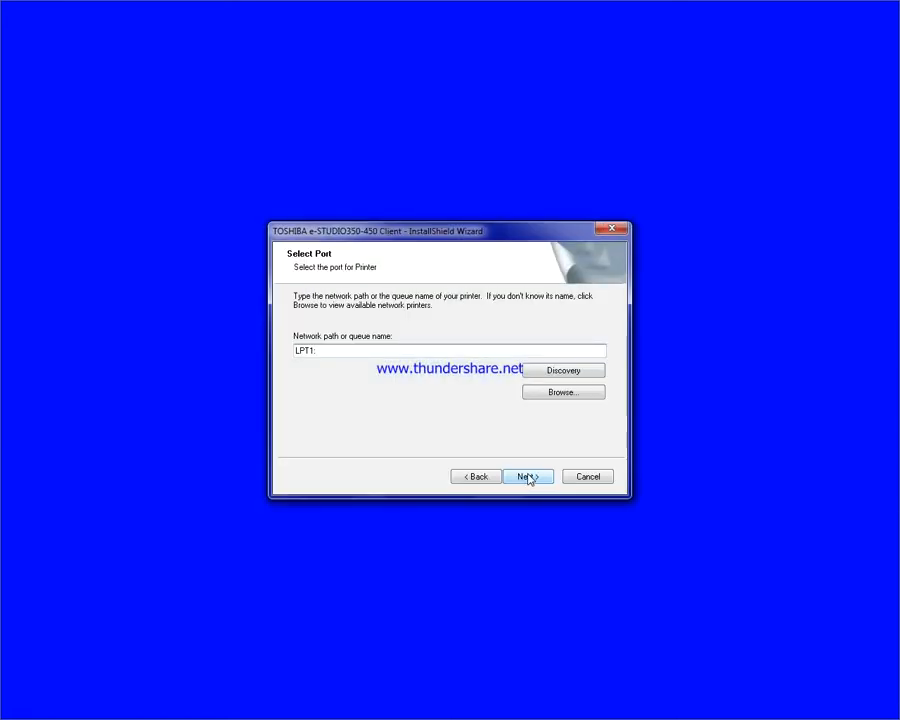
left_click(529, 476)
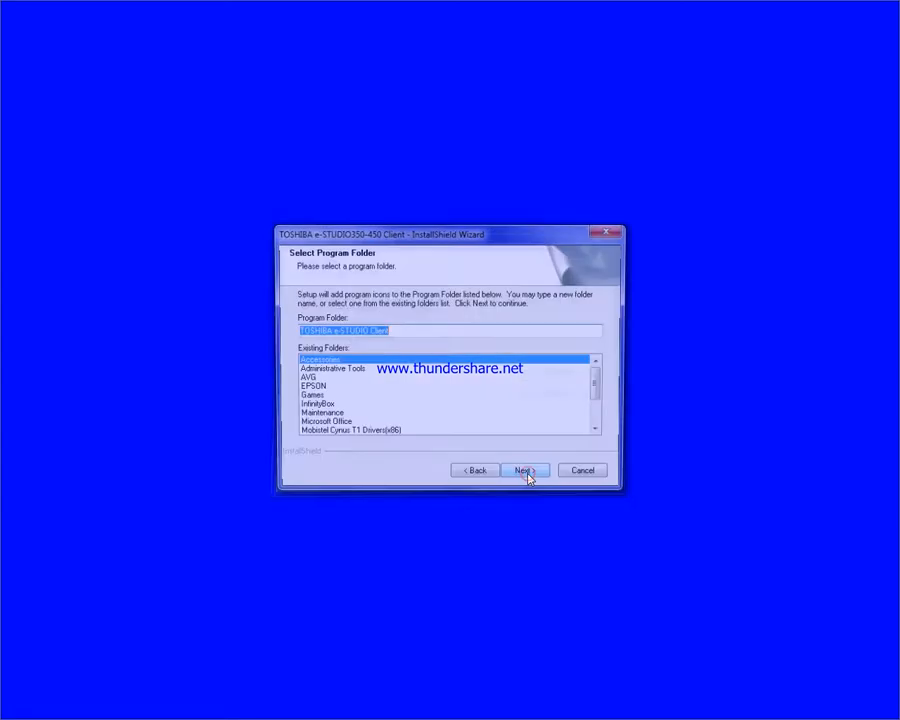
left_click(528, 476)
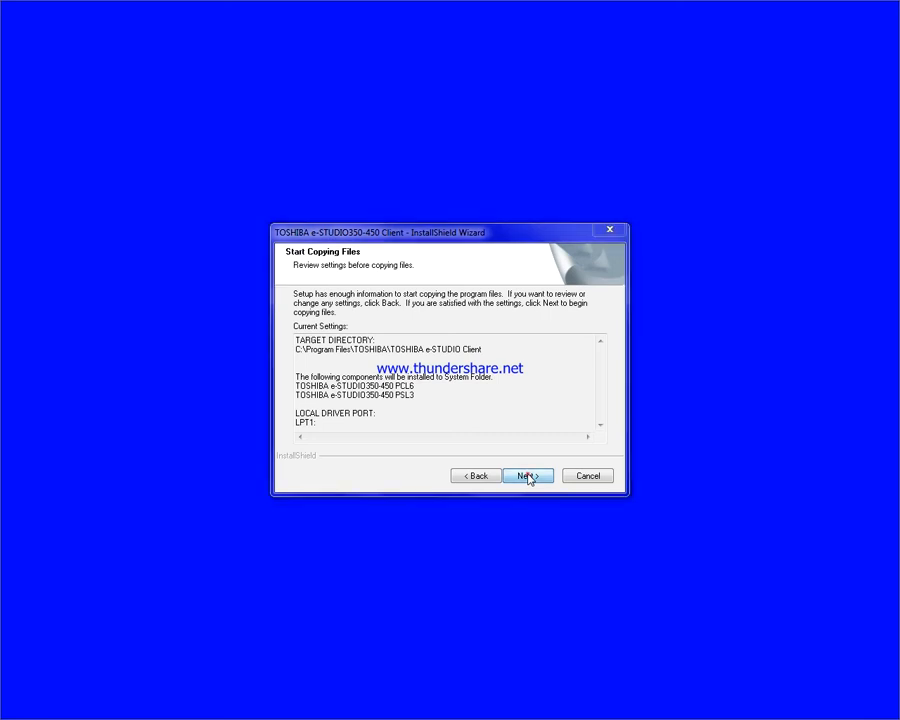
left_click(528, 476)
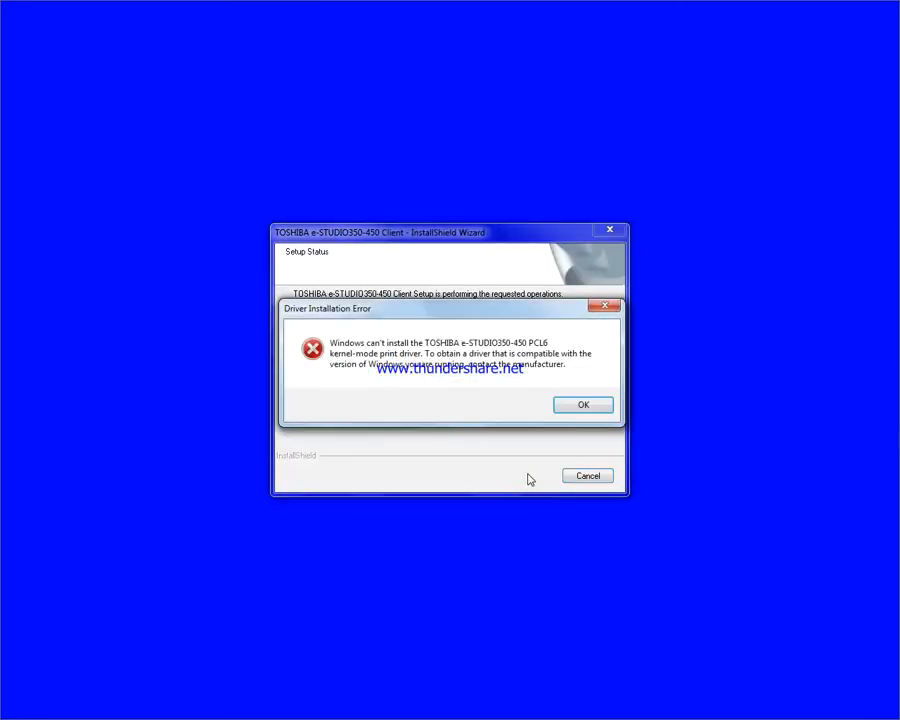
Dismiss the driver installation errors and finish the InstallShield Wizard without restarting the computer now.
left_click(585, 405)
left_click(585, 404)
left_click(581, 406)
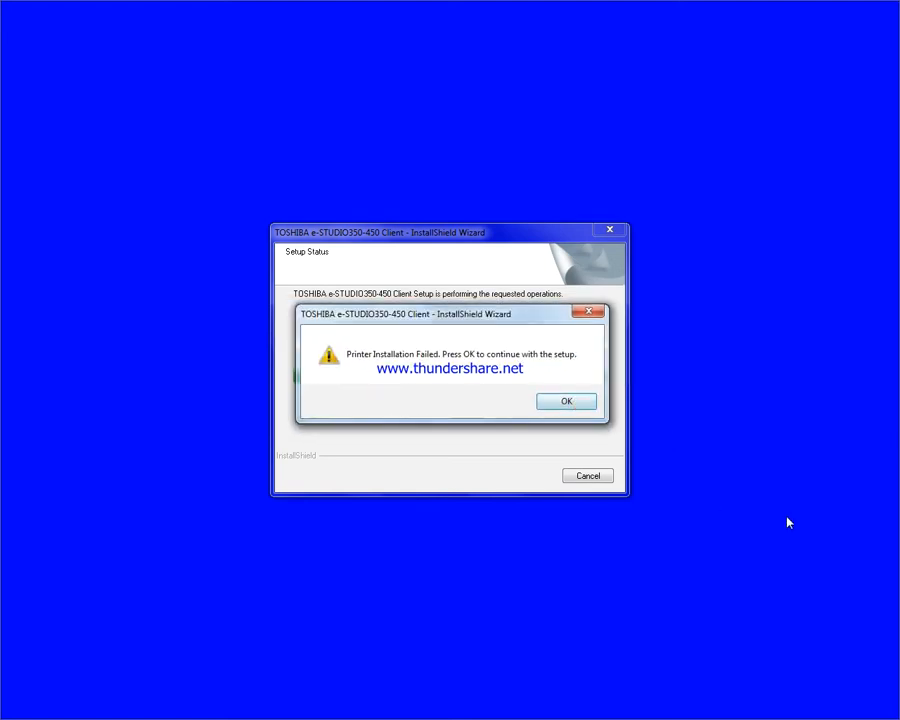
left_click(567, 402)
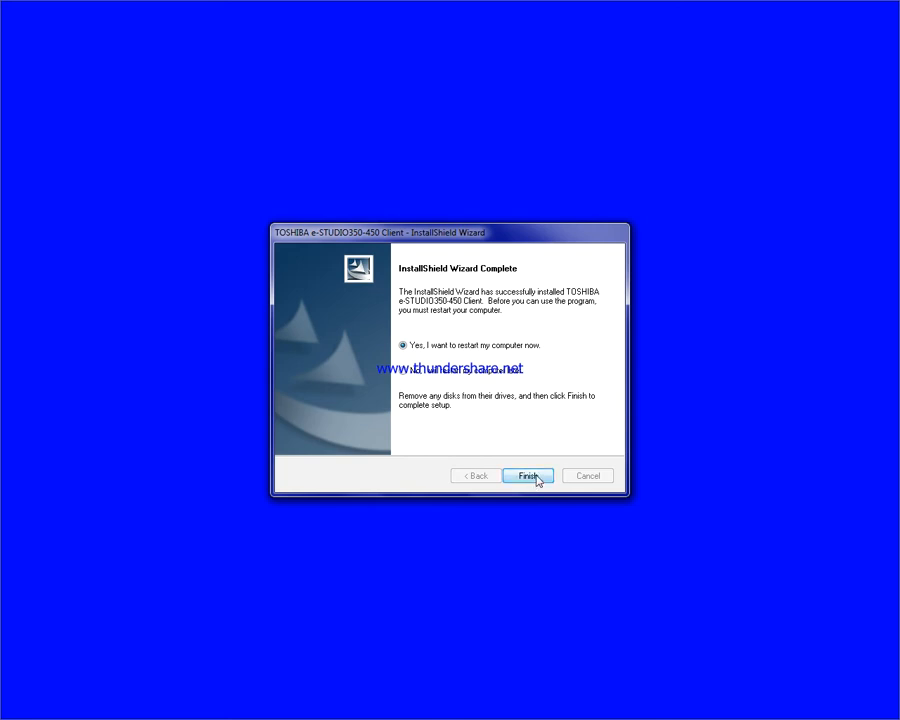
left_click(403, 369)
left_click(528, 476)
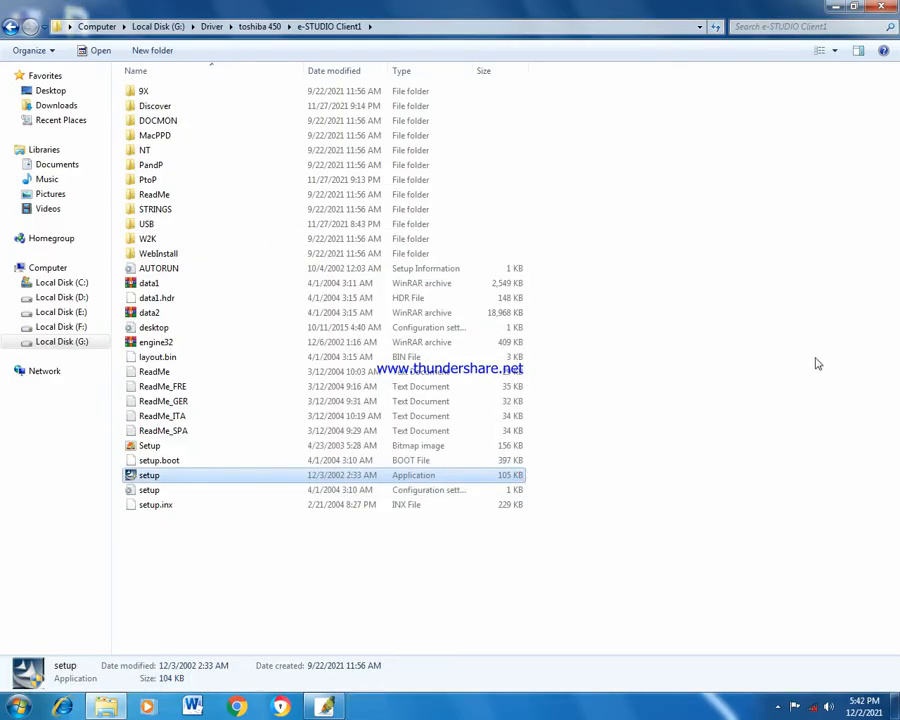
Minimise the folder window and refresh the desktop.
left_click(840, 8)
right_click(549, 93)
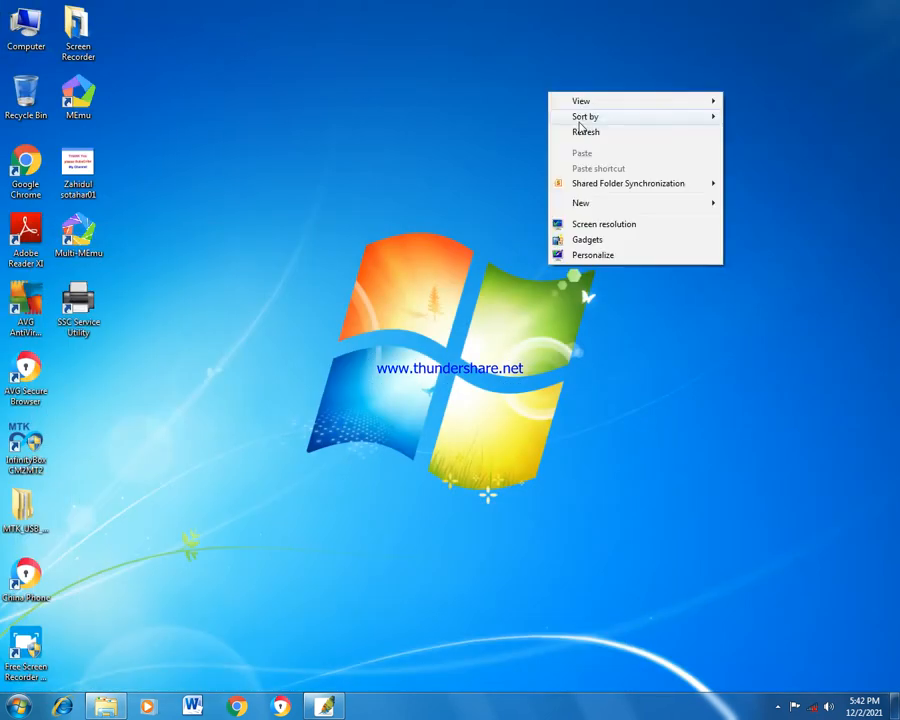
left_click(584, 131)
right_click(283, 235)
left_click(359, 273)
Open Device Manager in Computer Management to list the computer's devices.
right_click(24, 30)
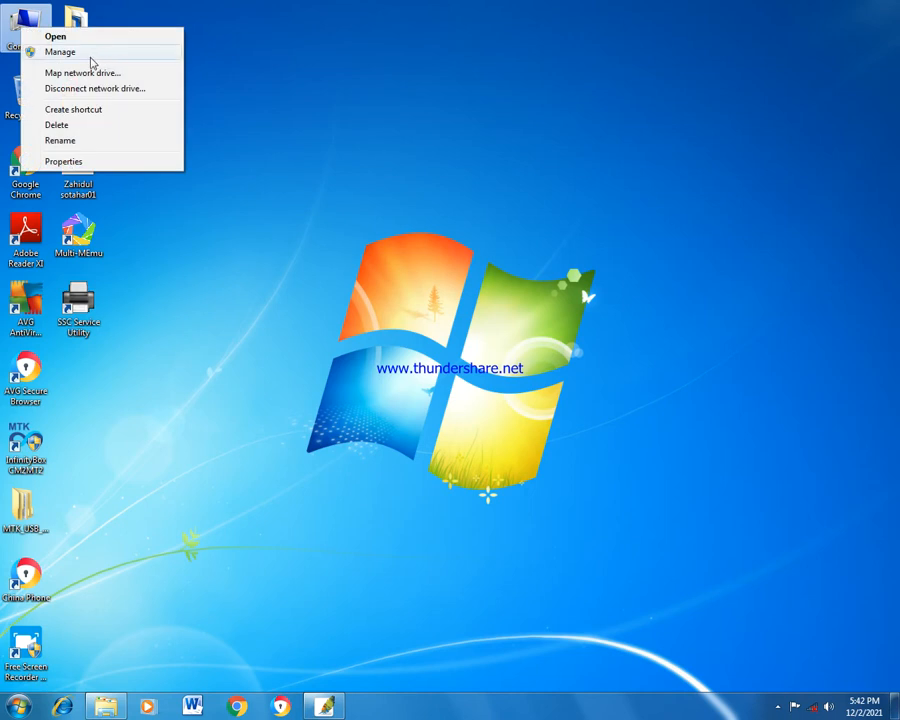
left_click(88, 55)
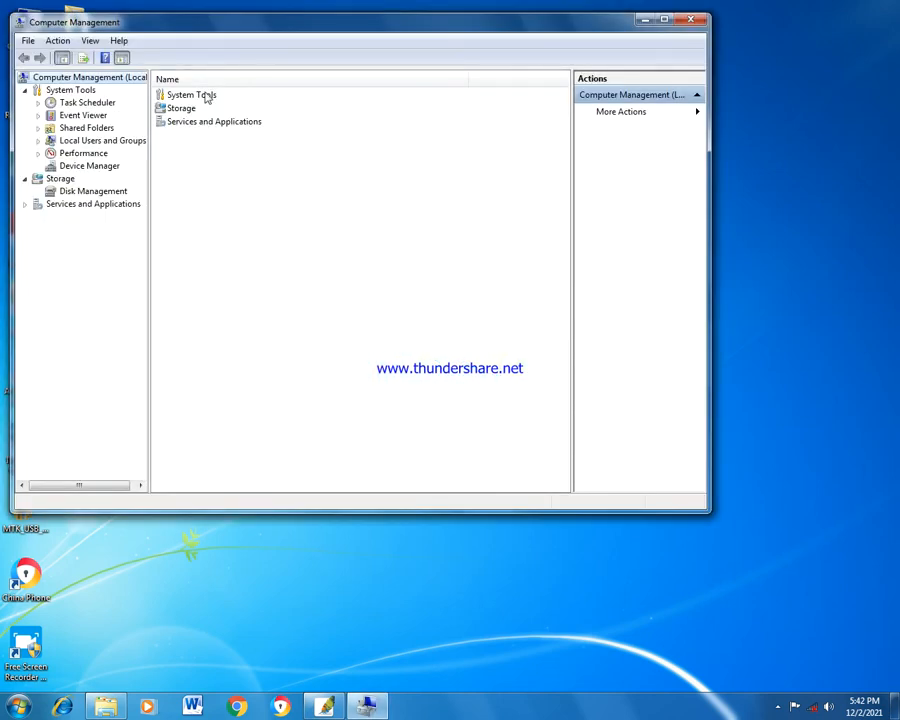
left_click(93, 167)
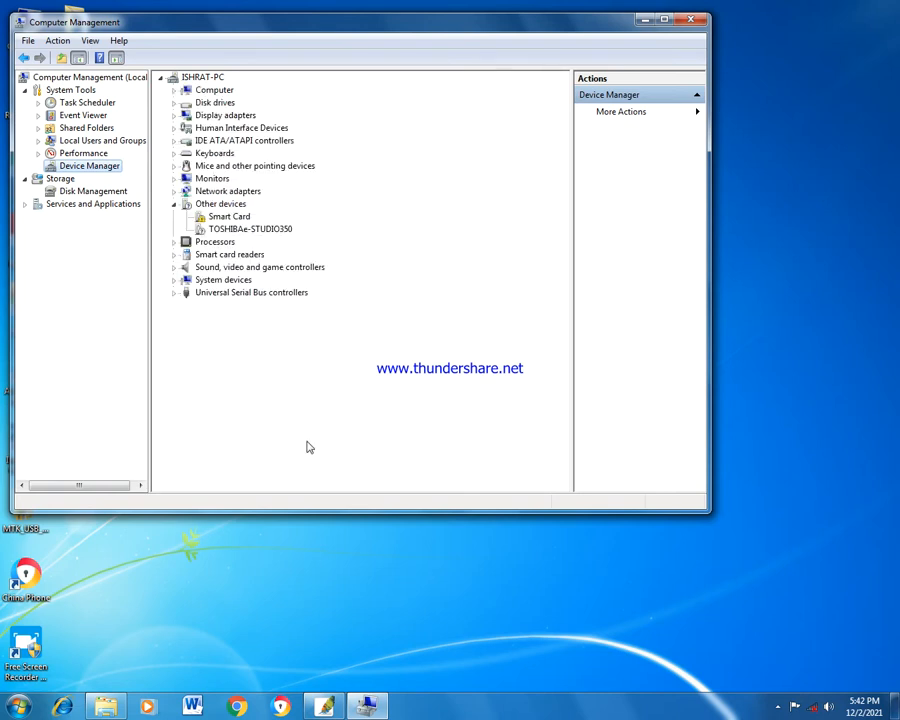
Refresh the desktop, then view the e-STUDIO Series device in Devices and Printers.
right_click(856, 283)
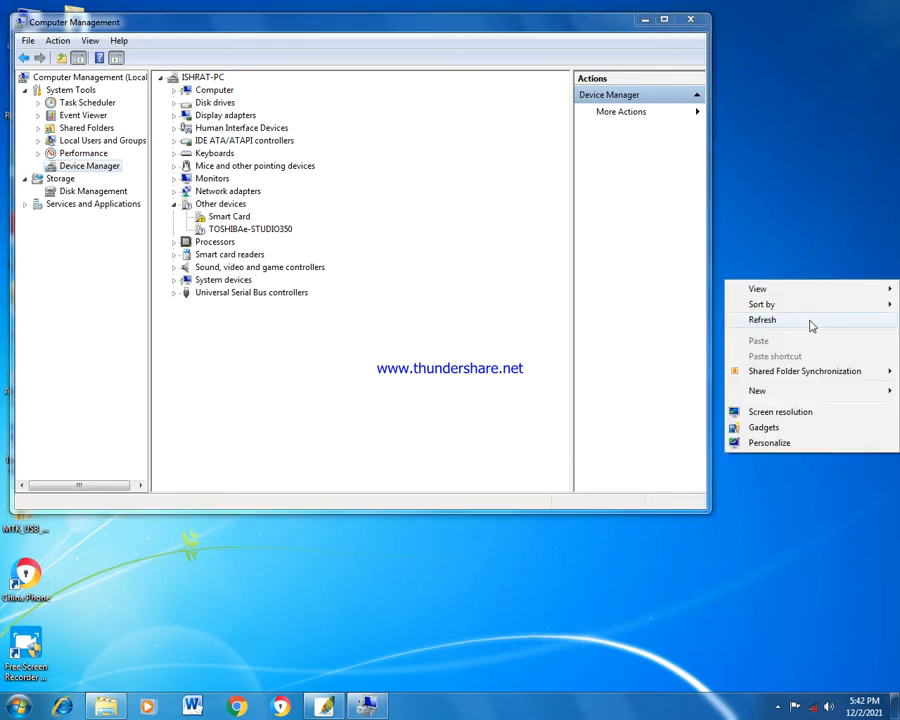
left_click(814, 324)
key("super")
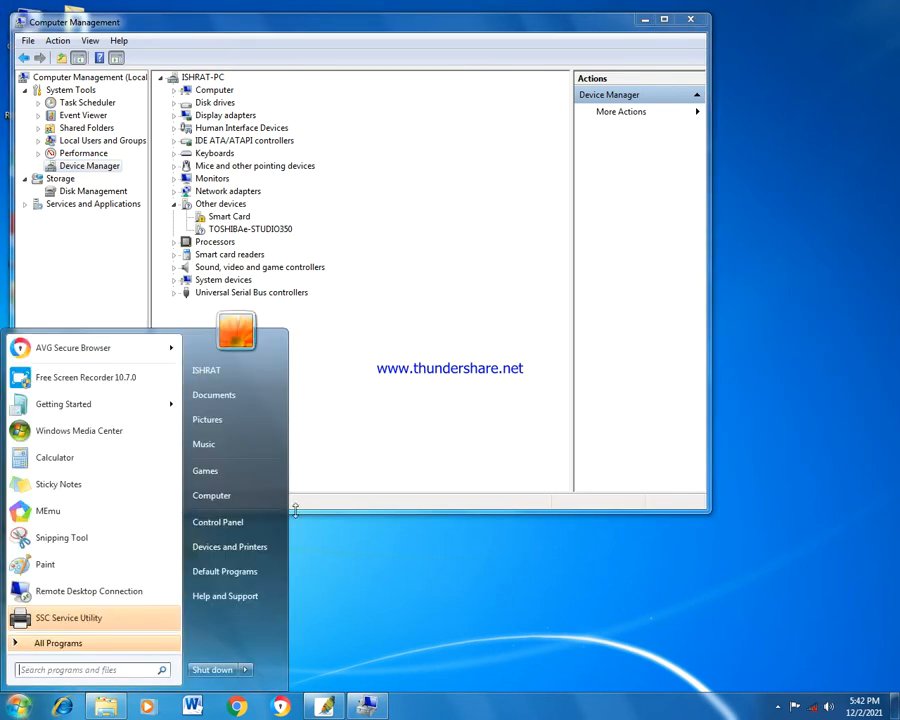
left_click(244, 543)
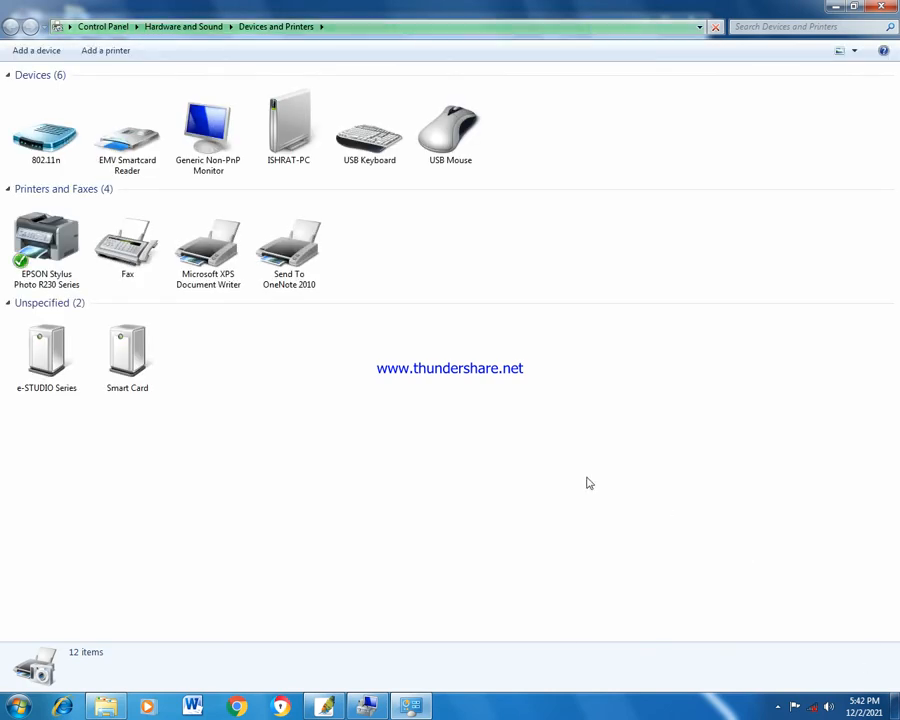
left_click(52, 362)
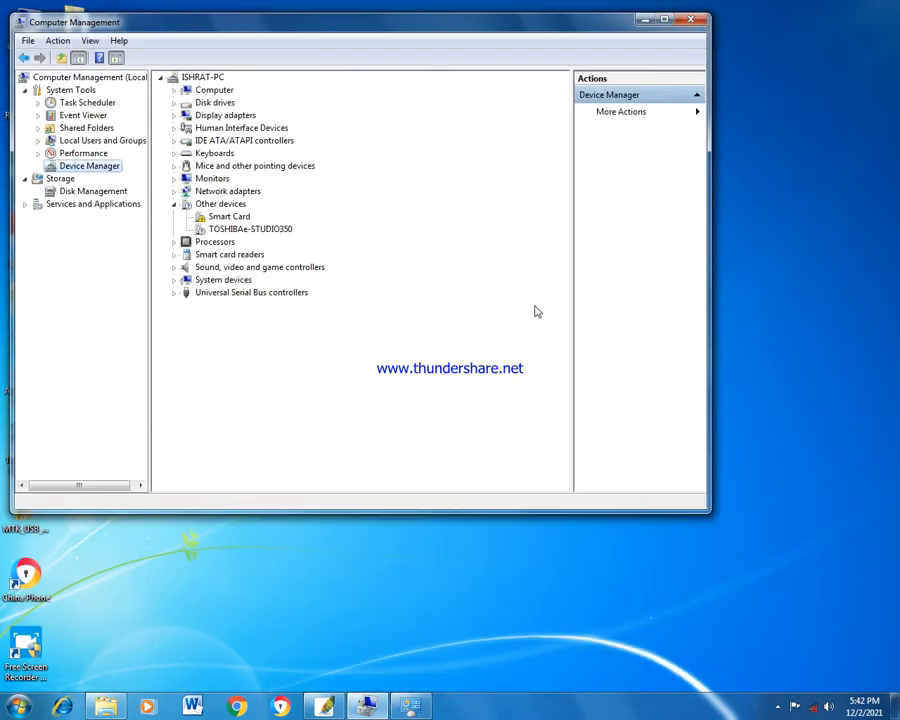
Try to update the TOSHIBAe-STUDIO350 driver in Device Manager with the TOSHIBA e-STUDIO350-450 PCL6 match.
right_click(280, 232)
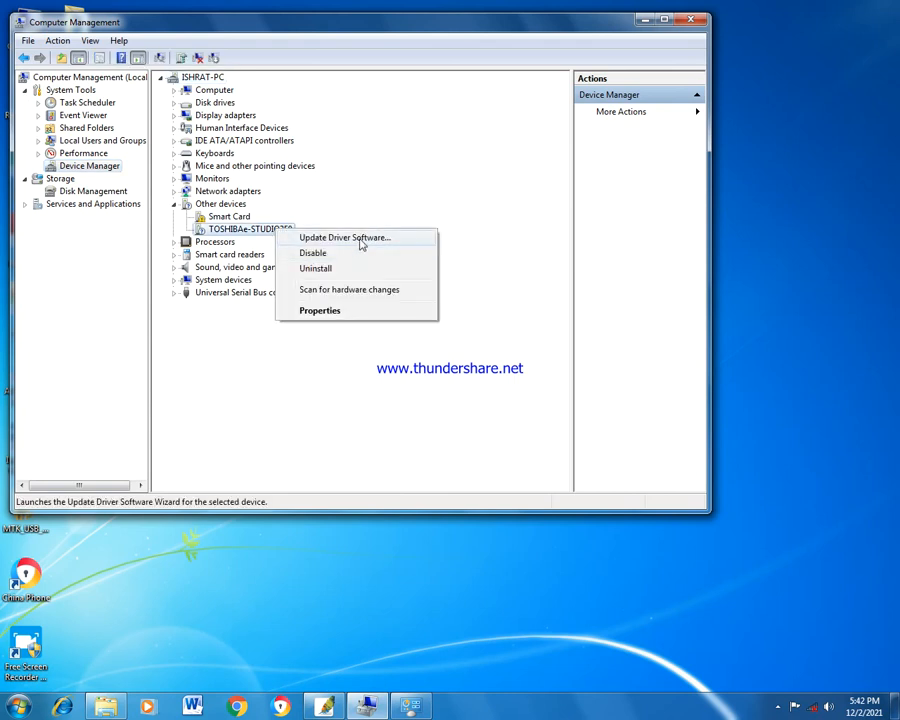
left_click(362, 243)
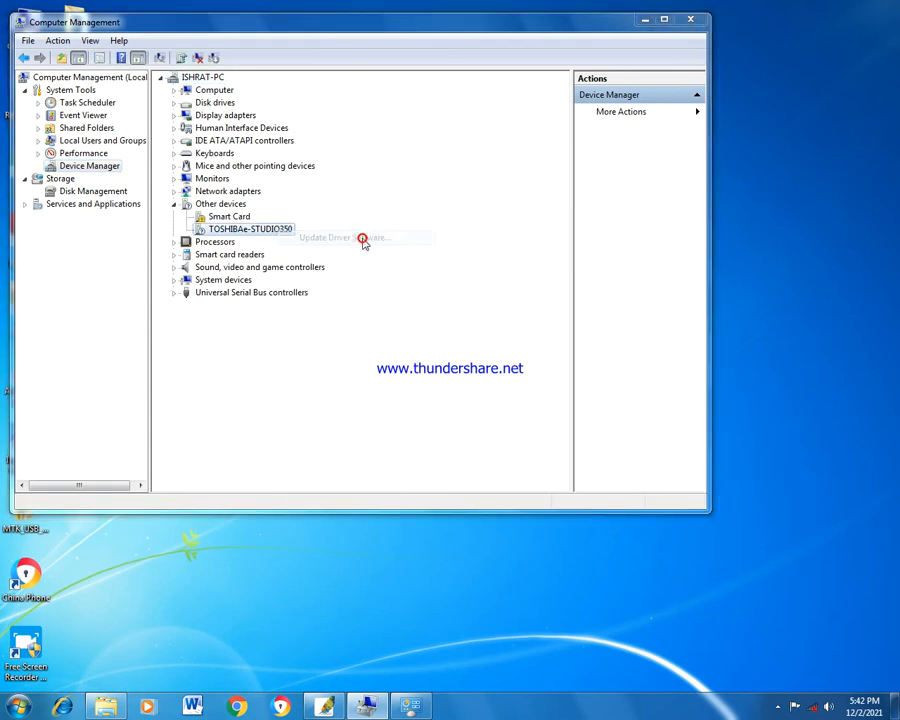
left_click(264, 248)
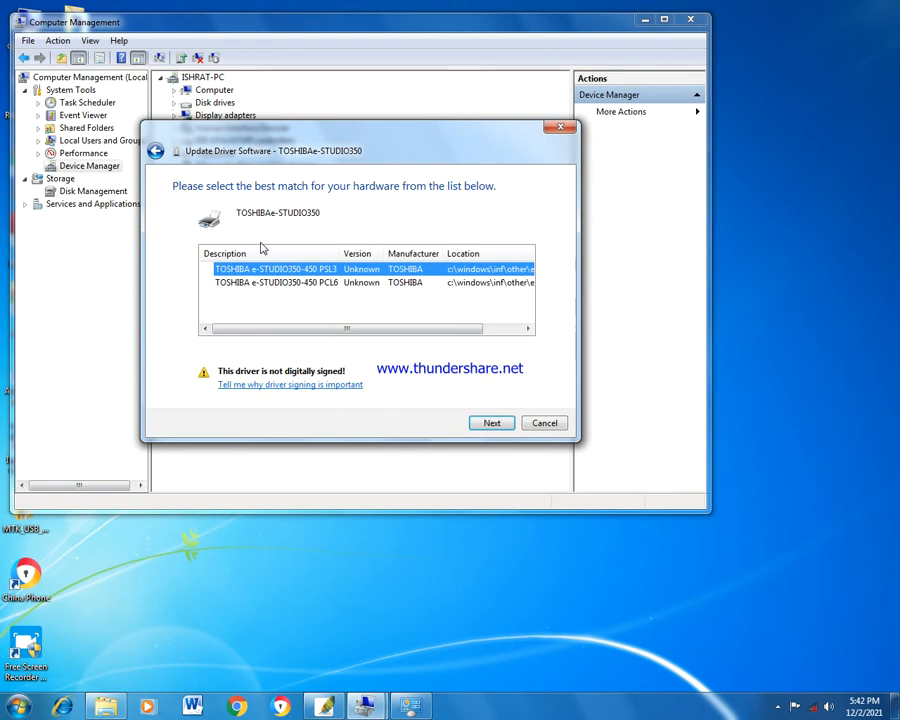
left_click(398, 283)
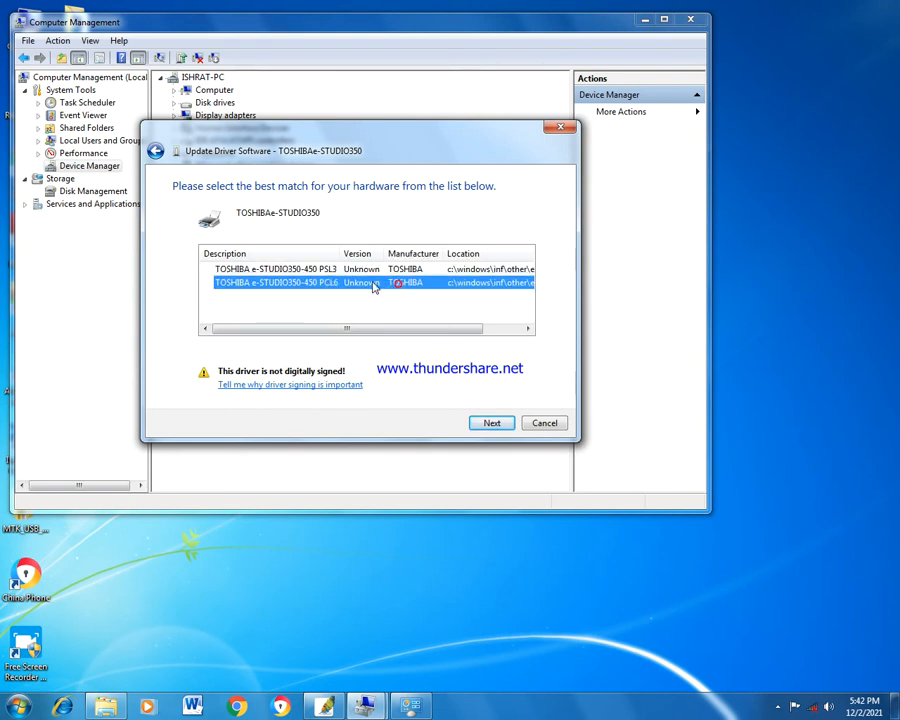
left_click(307, 271)
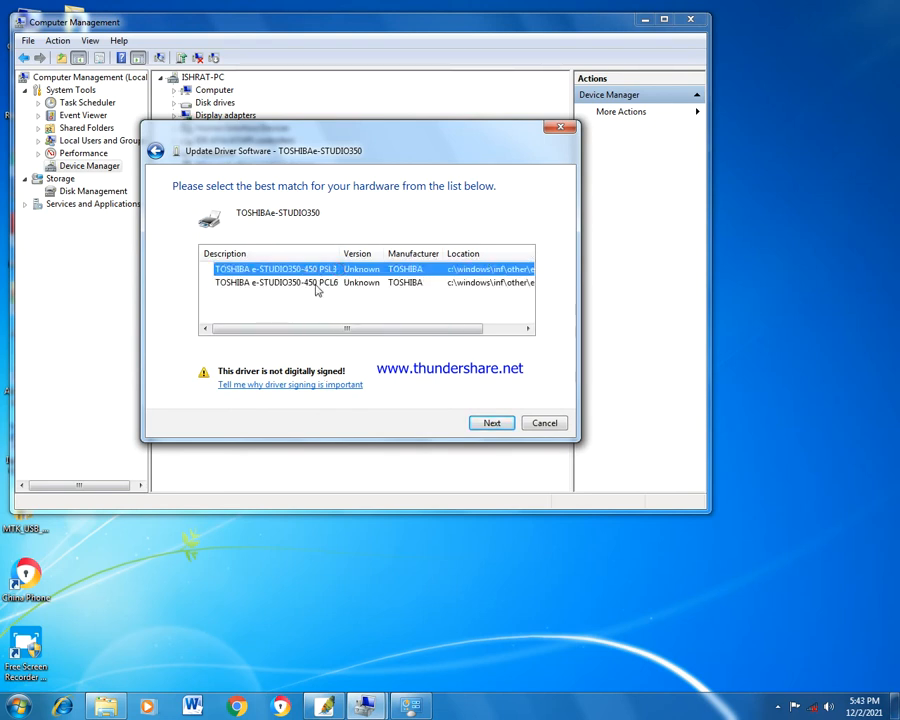
left_click(400, 284)
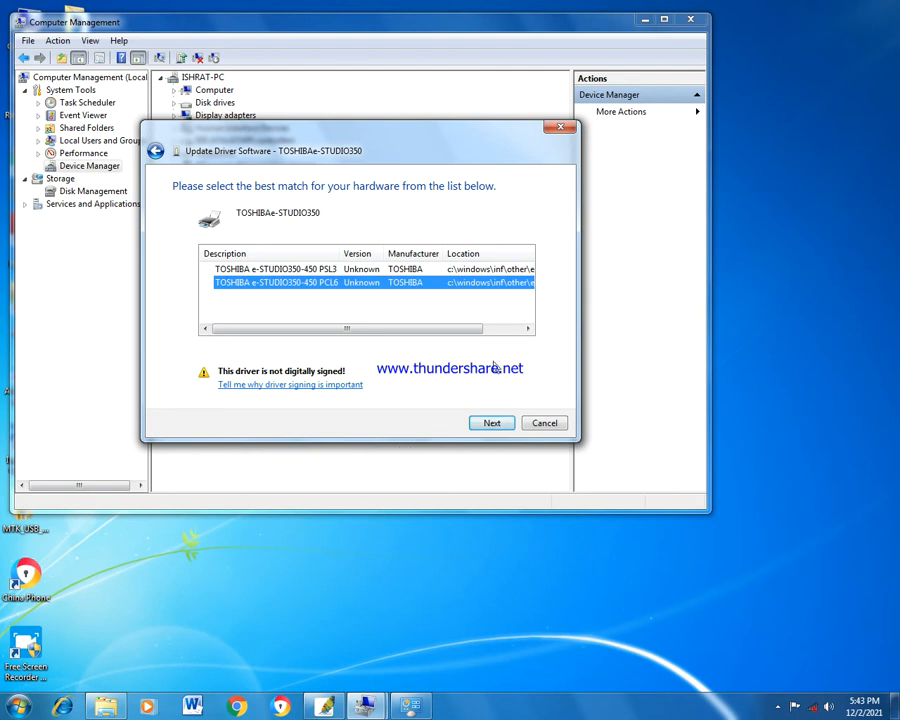
left_click(492, 424)
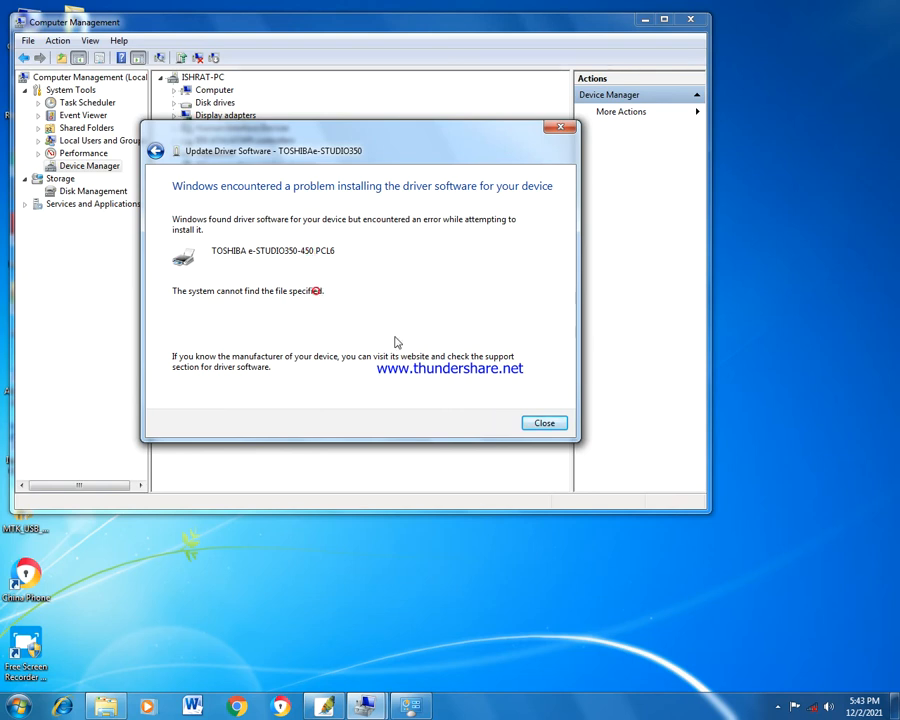
left_click(546, 424)
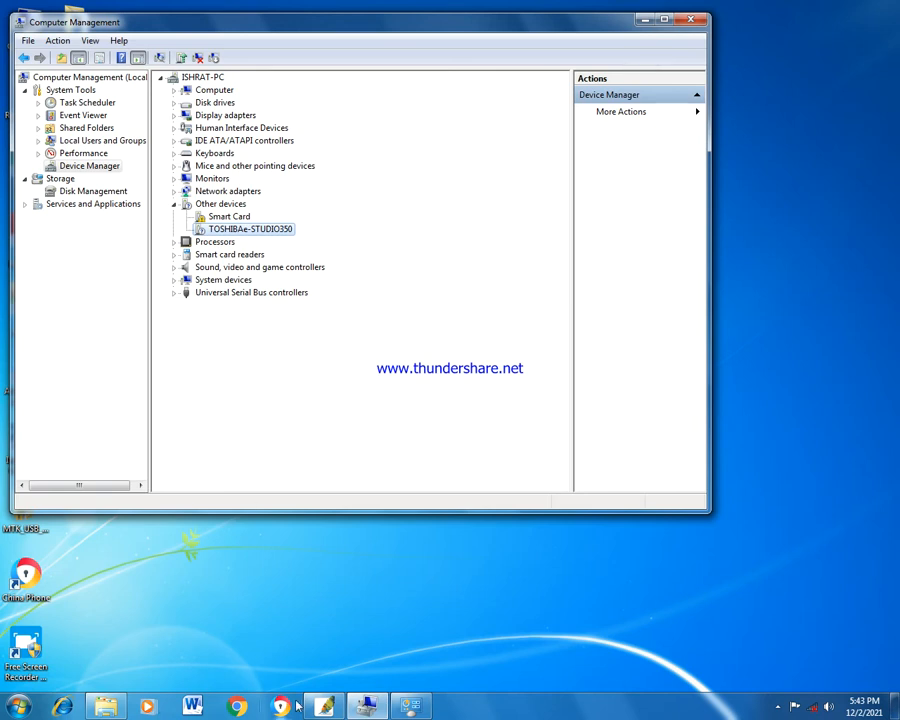
Return to Devices and Printers and refresh the device list.
left_click(416, 707)
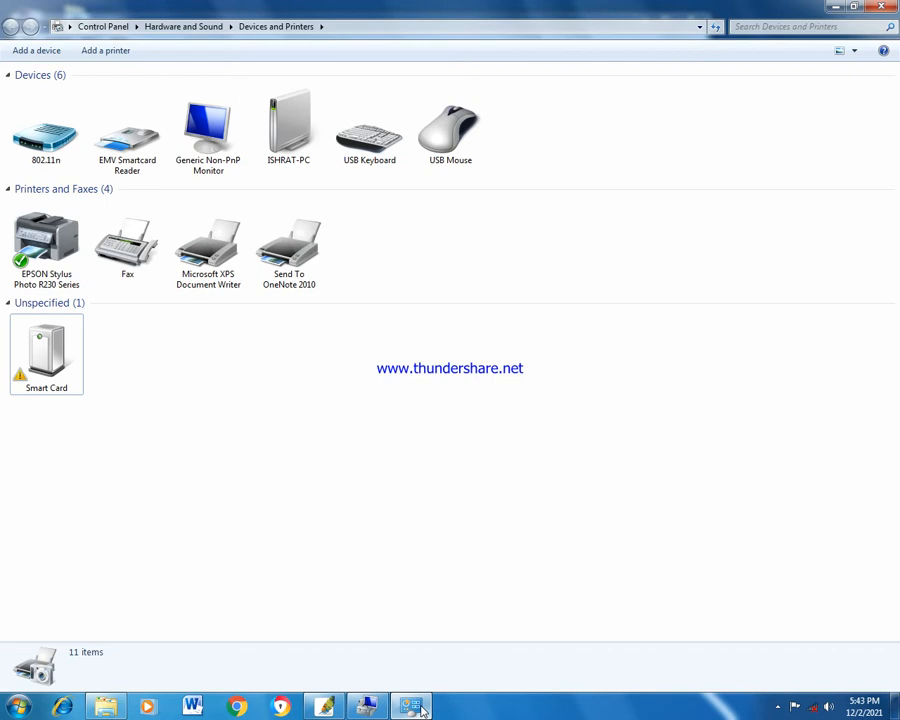
right_click(268, 467)
left_click(315, 527)
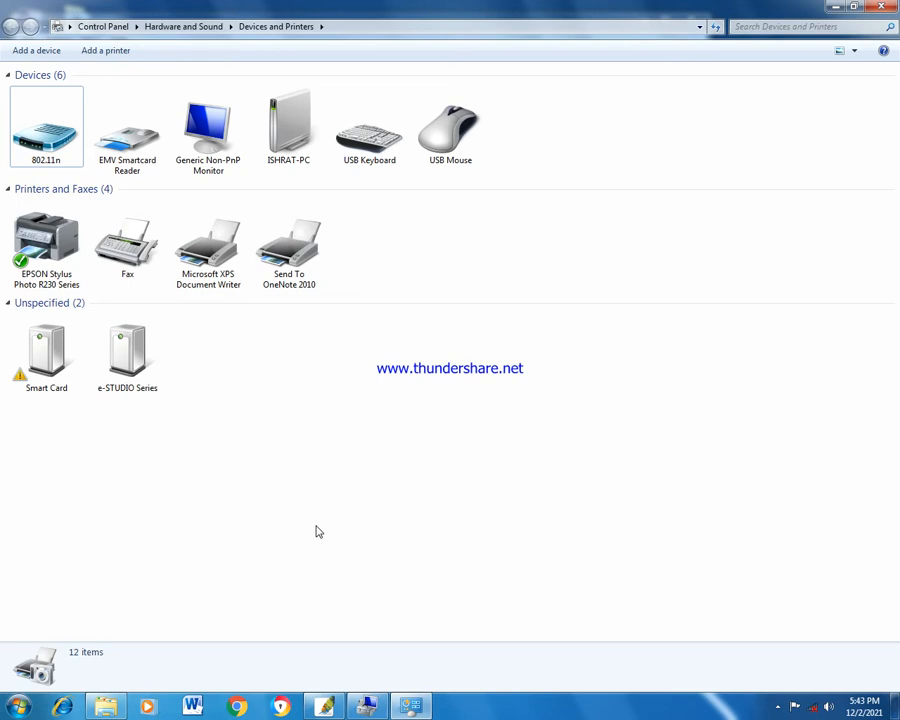
View the driver information of the TOSHIBAe-STUDIO350 hardware function in the e-STUDIO Series properties.
double_click(128, 362)
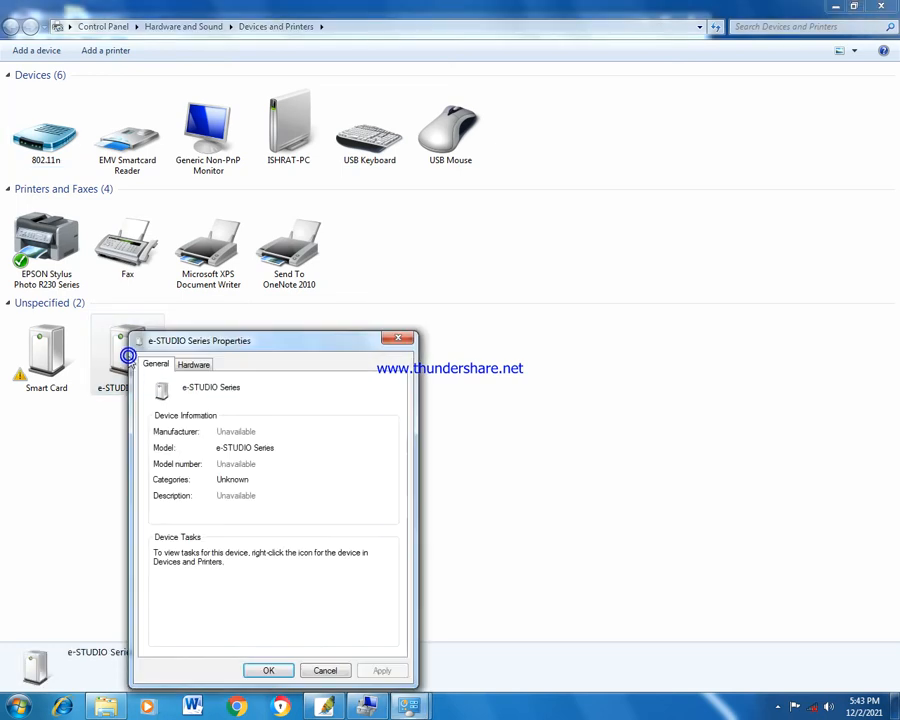
left_click(188, 363)
double_click(231, 449)
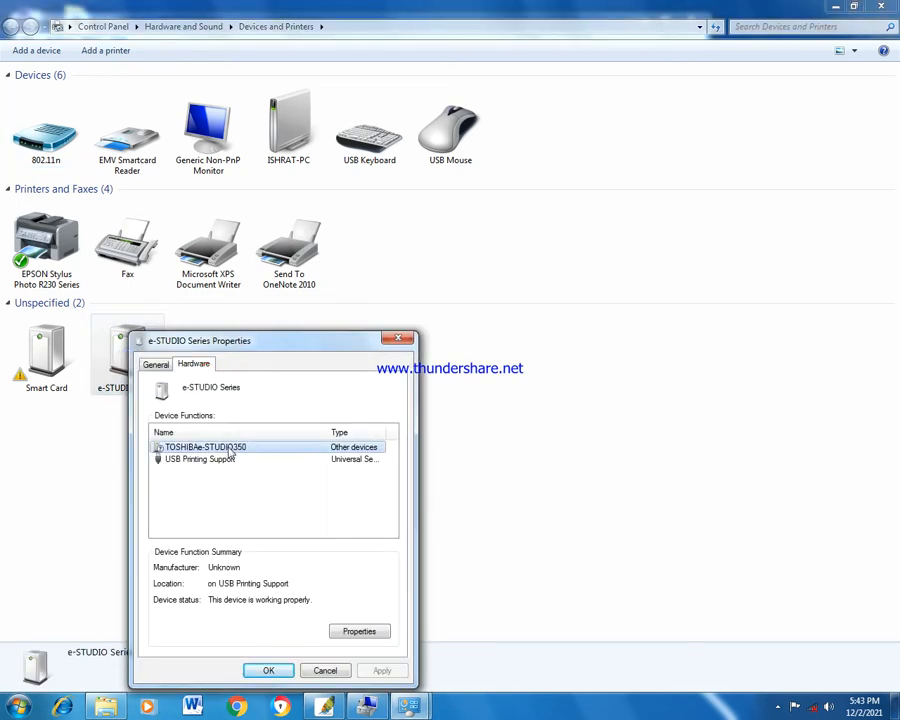
left_click(212, 400)
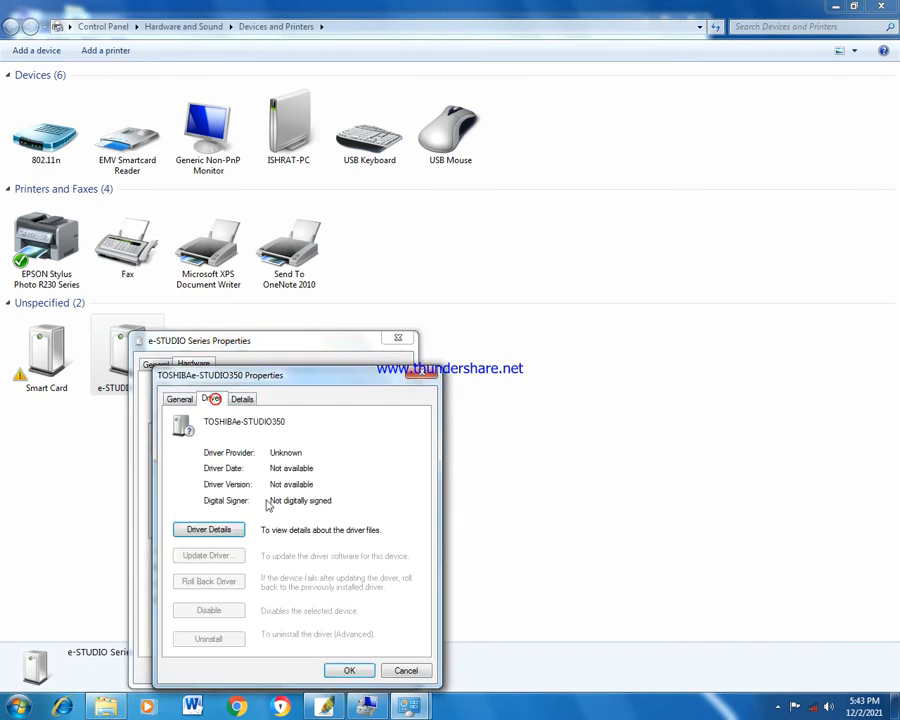
Leave the e-STUDIO properties, scan for hardware changes in Device Manager and view the driver installation status.
left_click(424, 374)
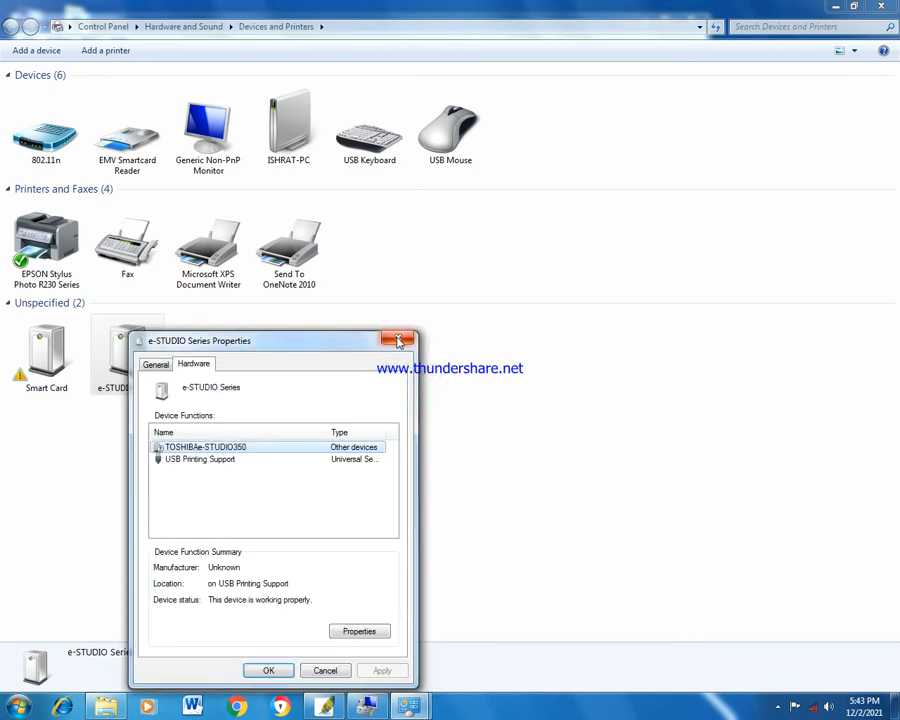
left_click(398, 341)
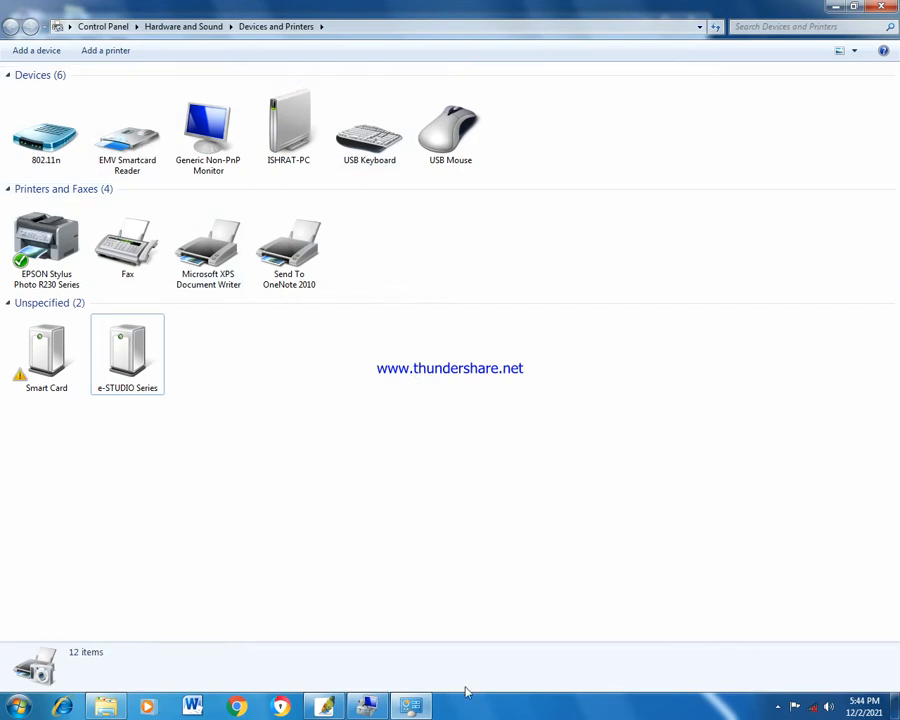
left_click(834, 7)
right_click(238, 205)
left_click(250, 212)
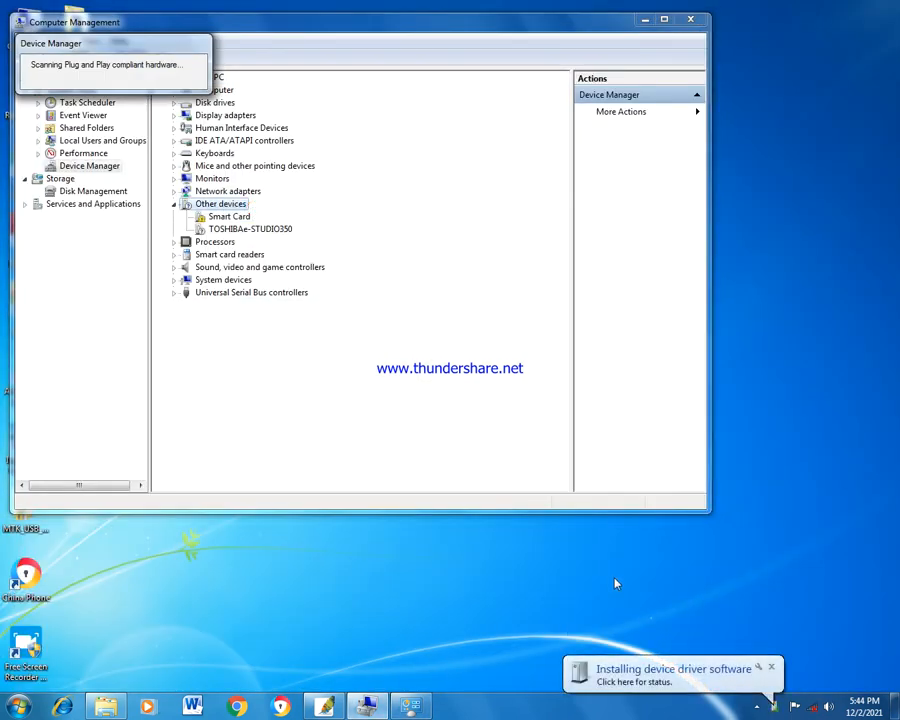
left_click(770, 688)
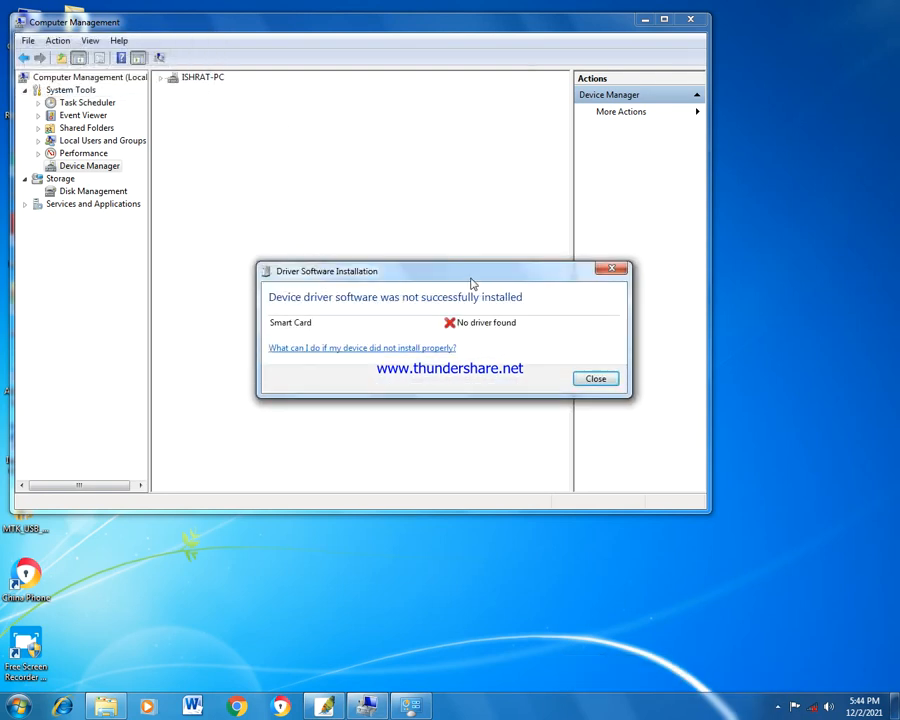
left_click_drag(476, 274, 668, 340)
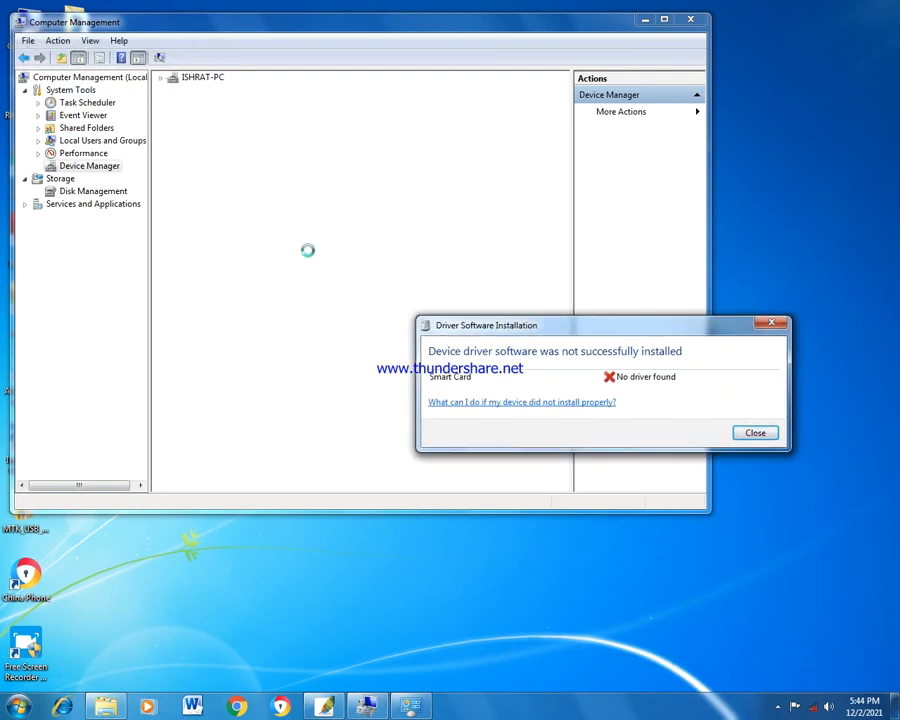
Try to update the TOSHIBAe-STUDIO350 driver with the found TOSHIBA e-STUDIO350-450 PCL6 match, then try to uninstall the device.
double_click(268, 230)
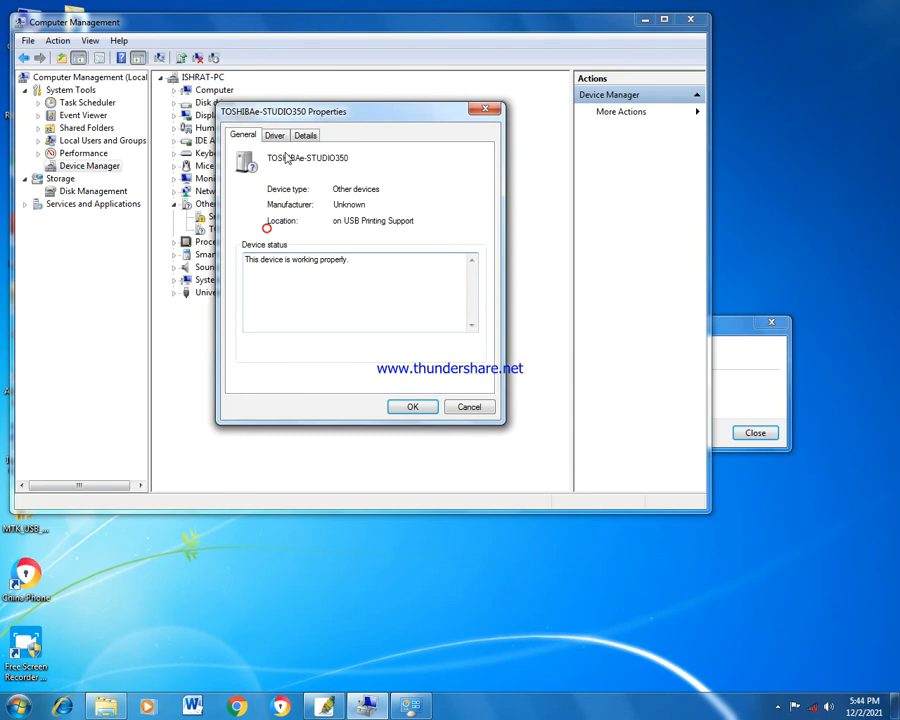
left_click(275, 136)
left_click(289, 290)
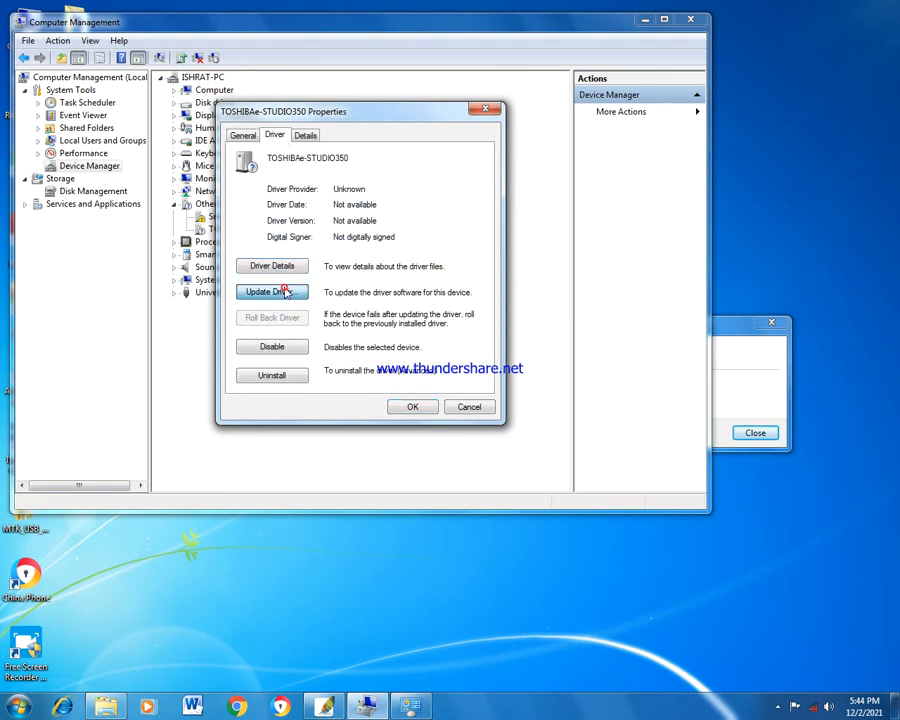
left_click(316, 233)
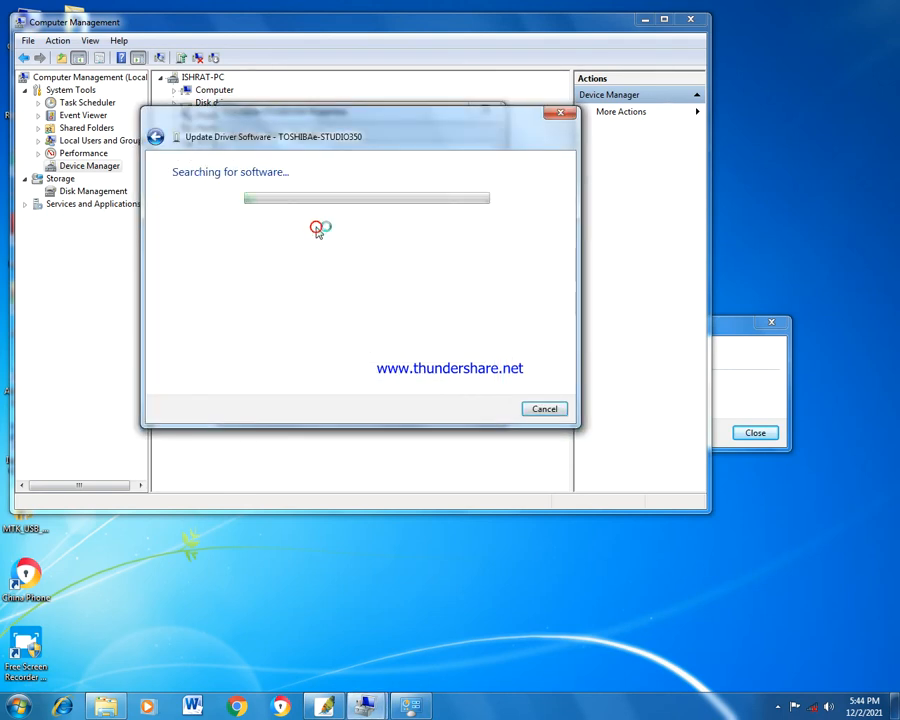
left_click(357, 267)
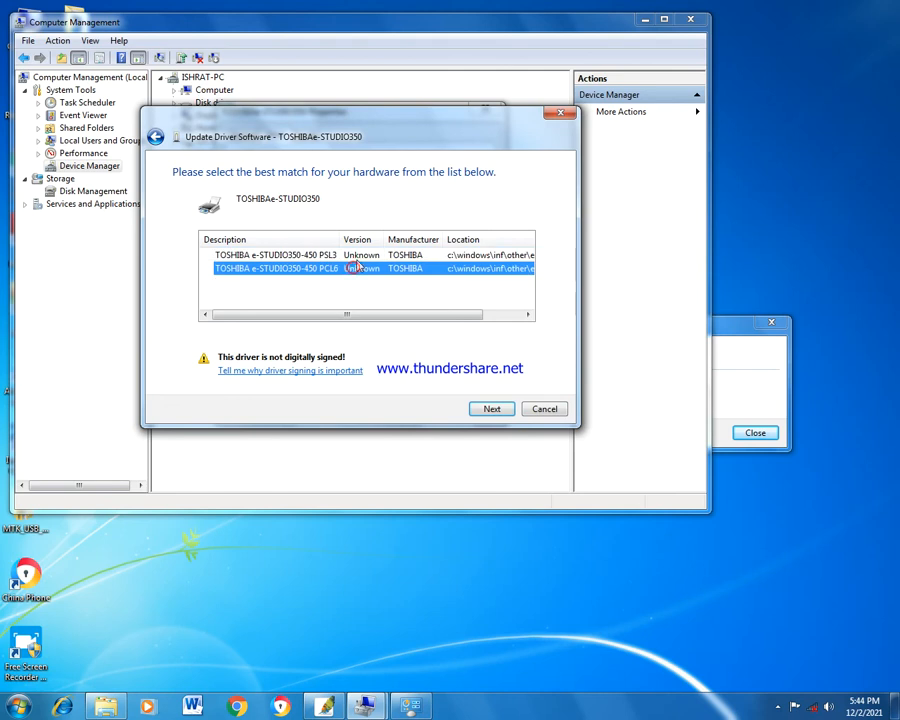
left_click(492, 409)
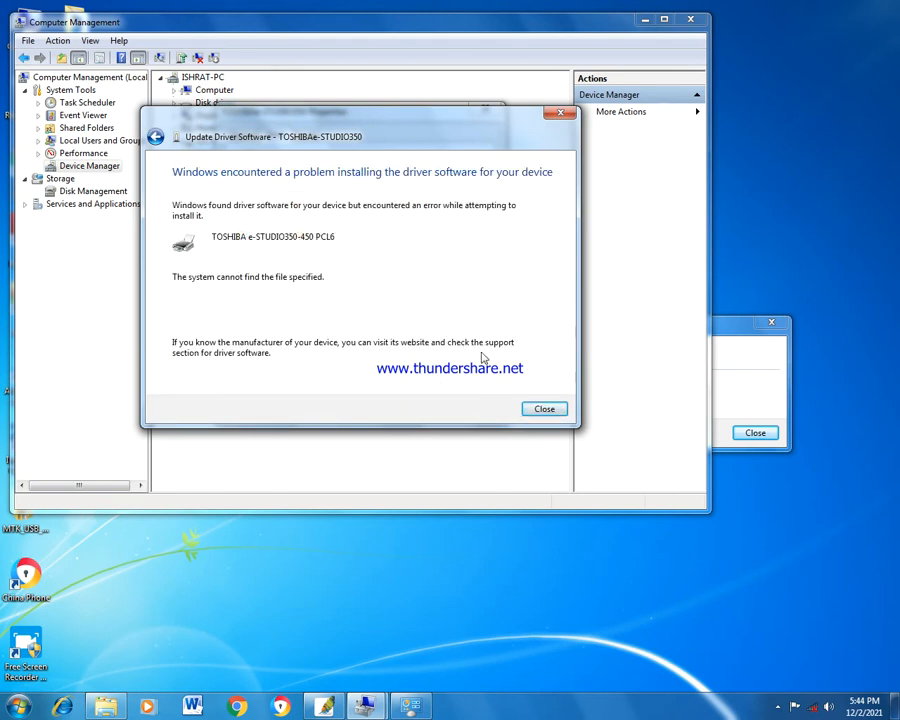
left_click(545, 410)
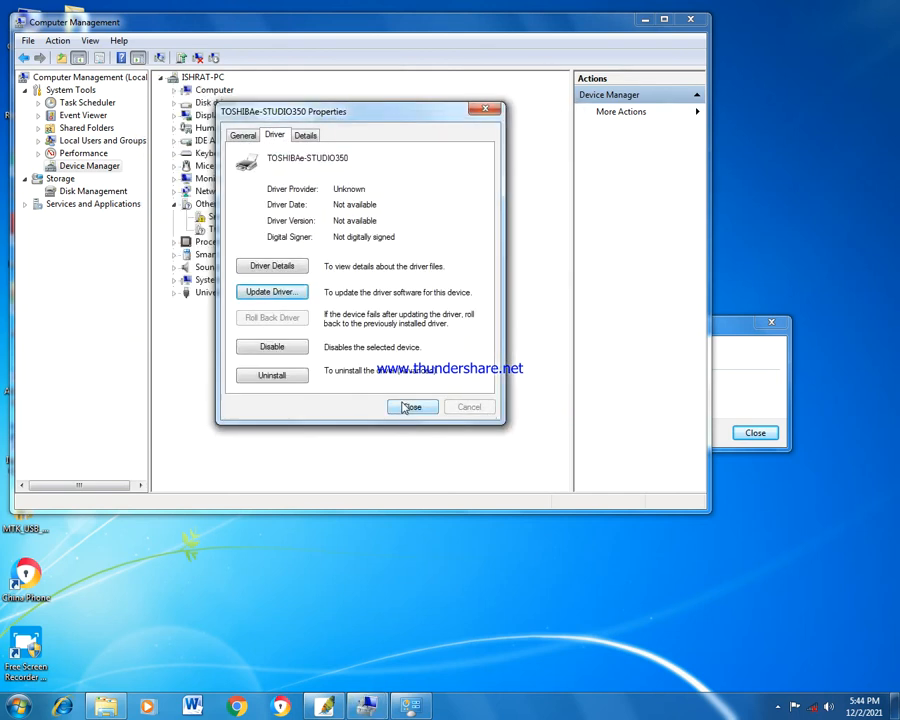
left_click(280, 377)
left_click(475, 407)
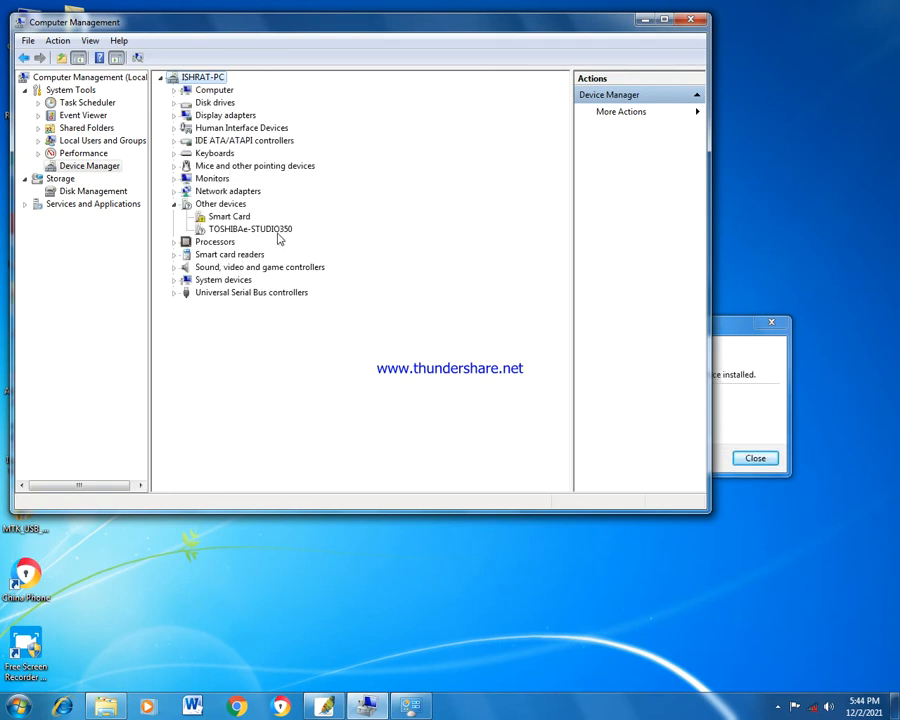
Restart the driver update for TOSHIBAe-STUDIO350 in Device Manager and choose to browse the computer for driver software.
left_click(279, 232)
right_click(279, 232)
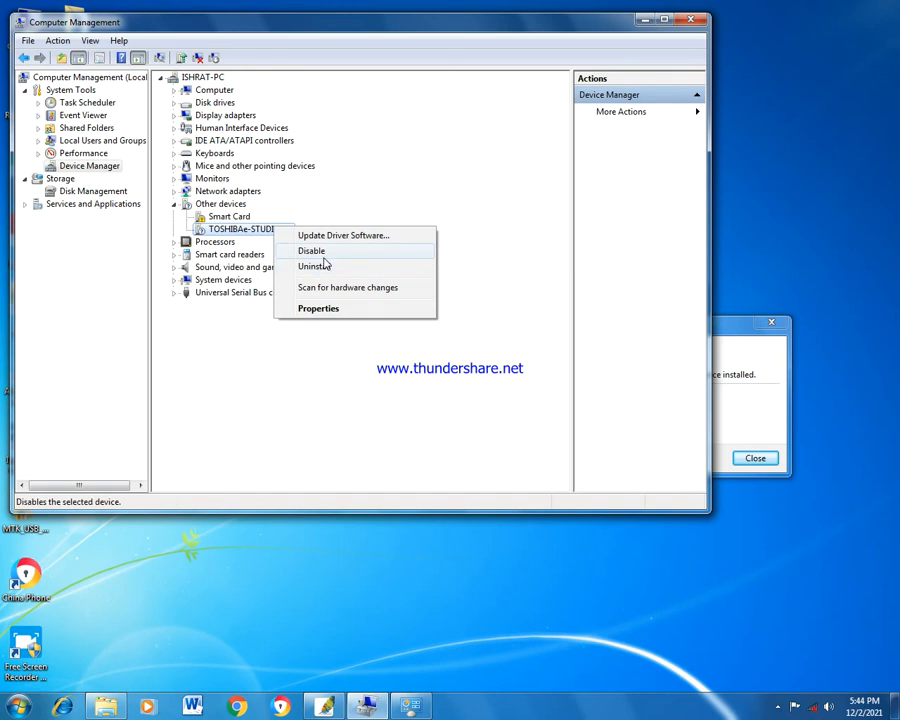
left_click(346, 236)
left_click(346, 243)
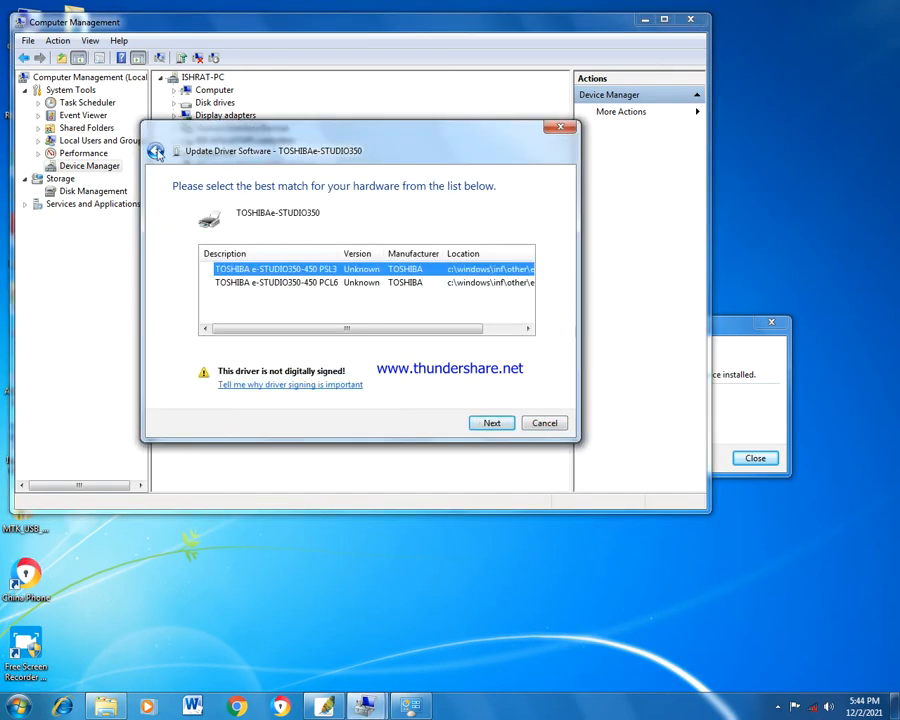
left_click(157, 151)
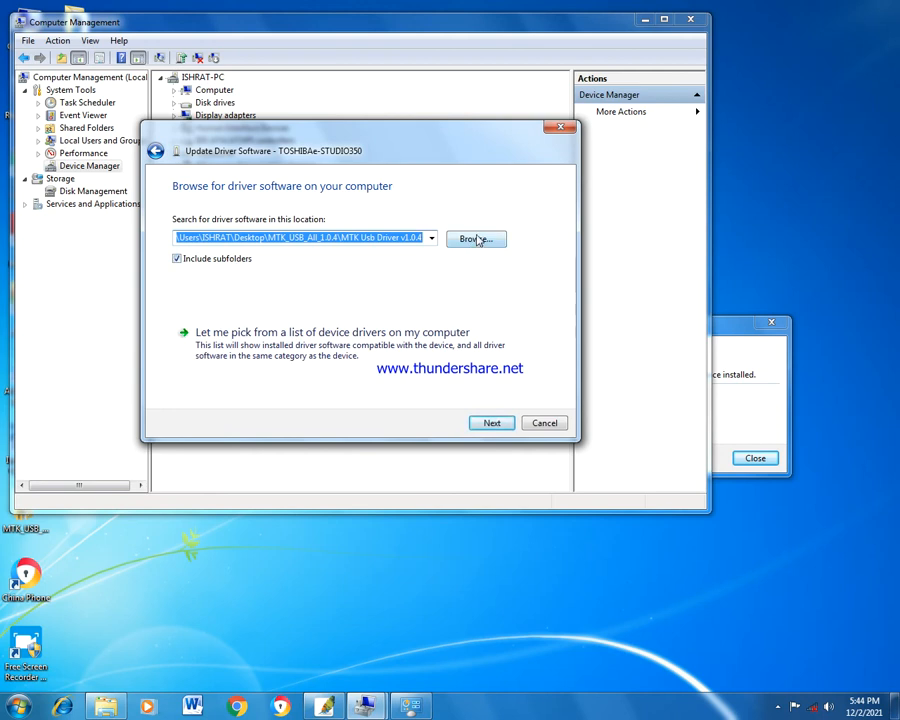
left_click(155, 151)
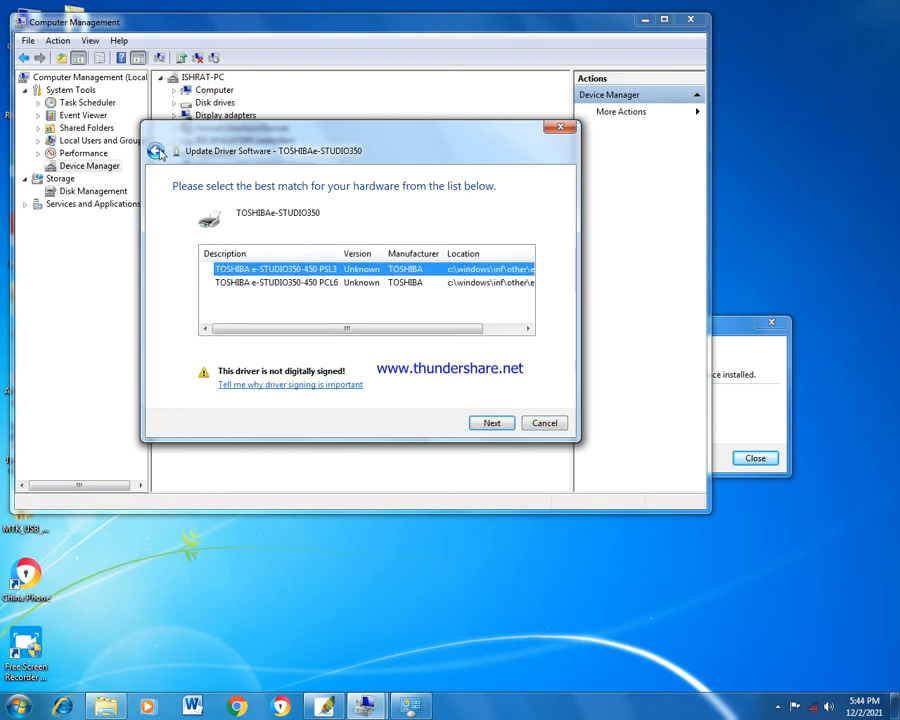
left_click(156, 151)
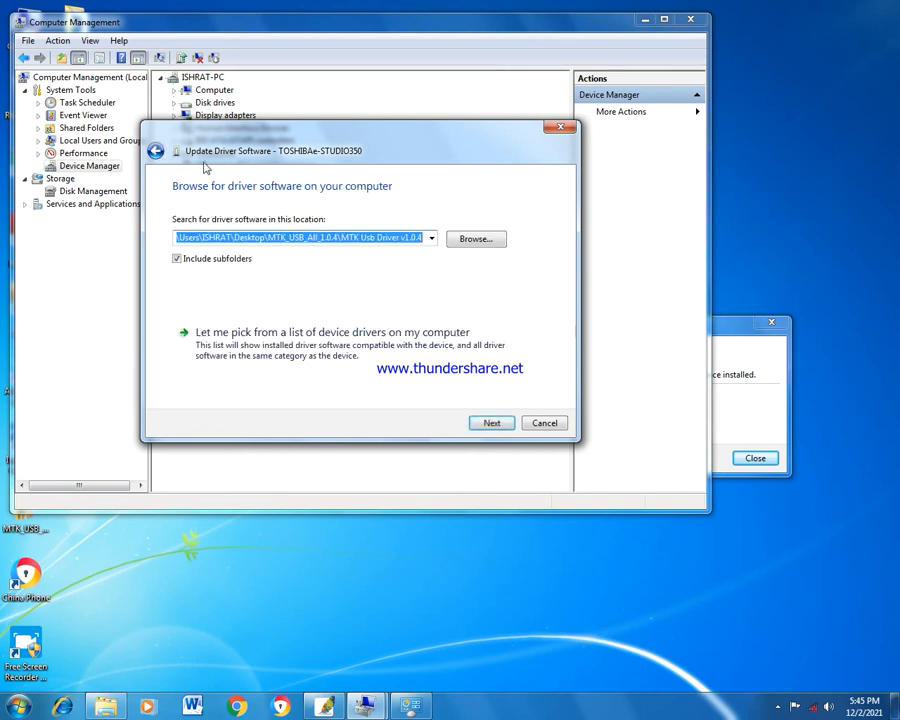
left_click(155, 151)
left_click(338, 301)
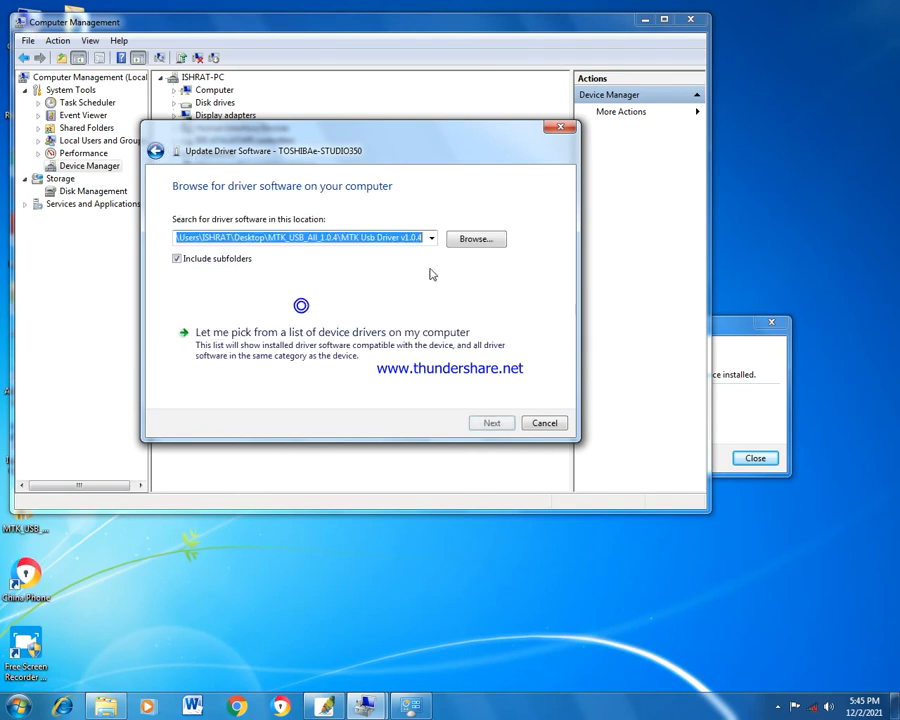
Start choosing a driver search folder and expand the Driver folder on Local Disk (G:).
left_click(484, 244)
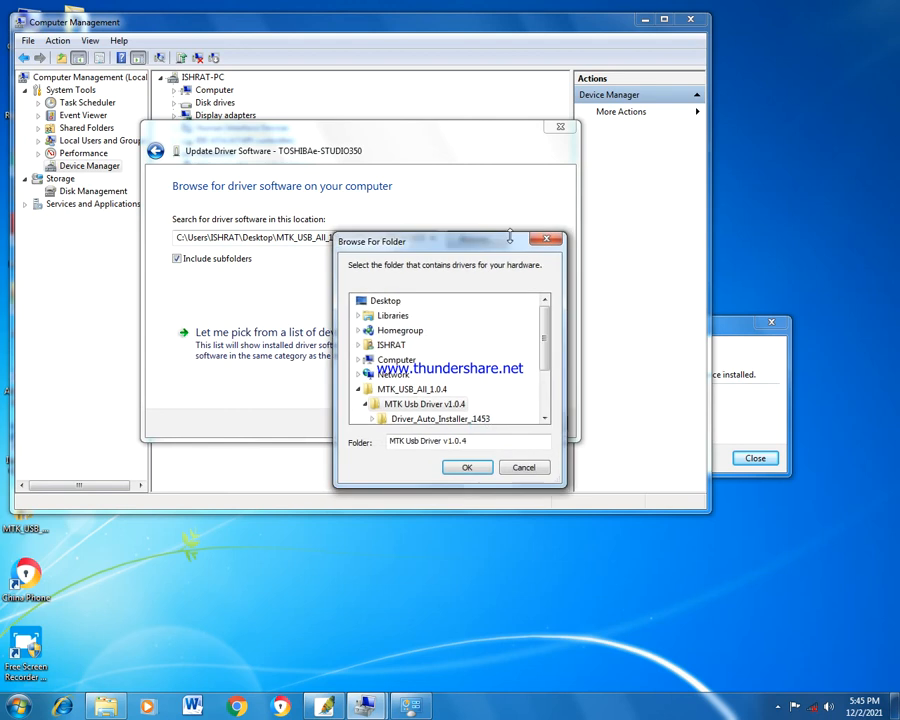
left_click_drag(548, 334, 514, 329)
left_click(395, 359)
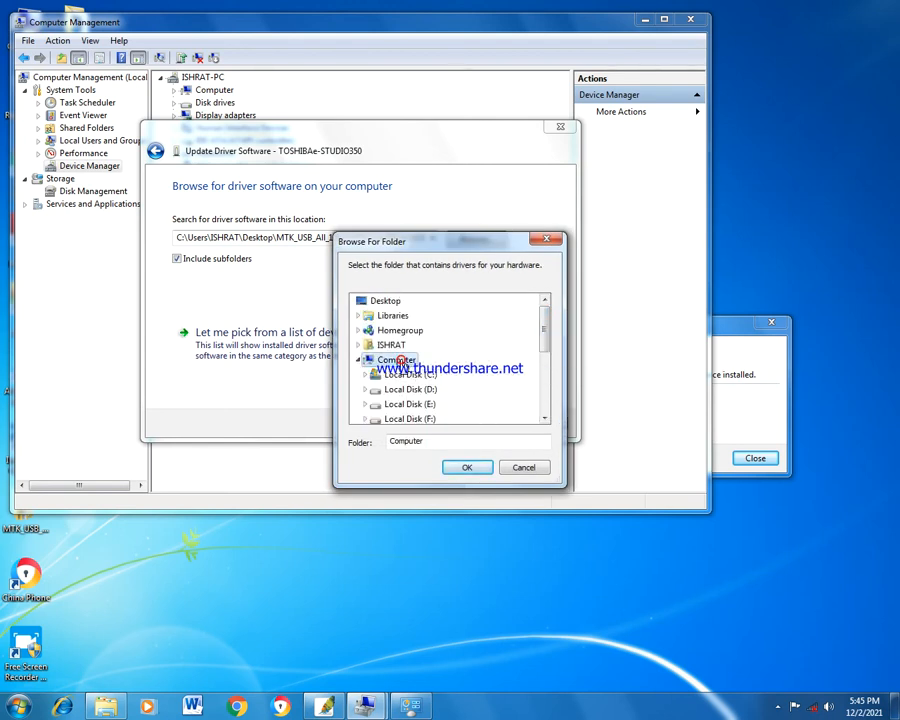
scroll(440, 370, "down", 2)
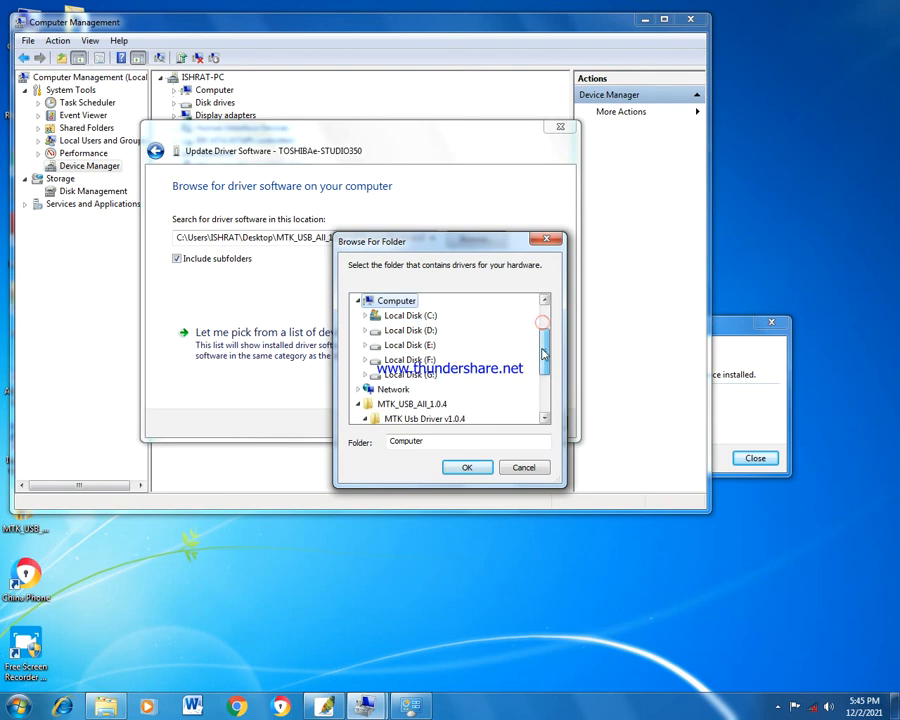
left_click(421, 373)
left_click(545, 419)
left_click(545, 419)
left_click(545, 419)
left_click(402, 374)
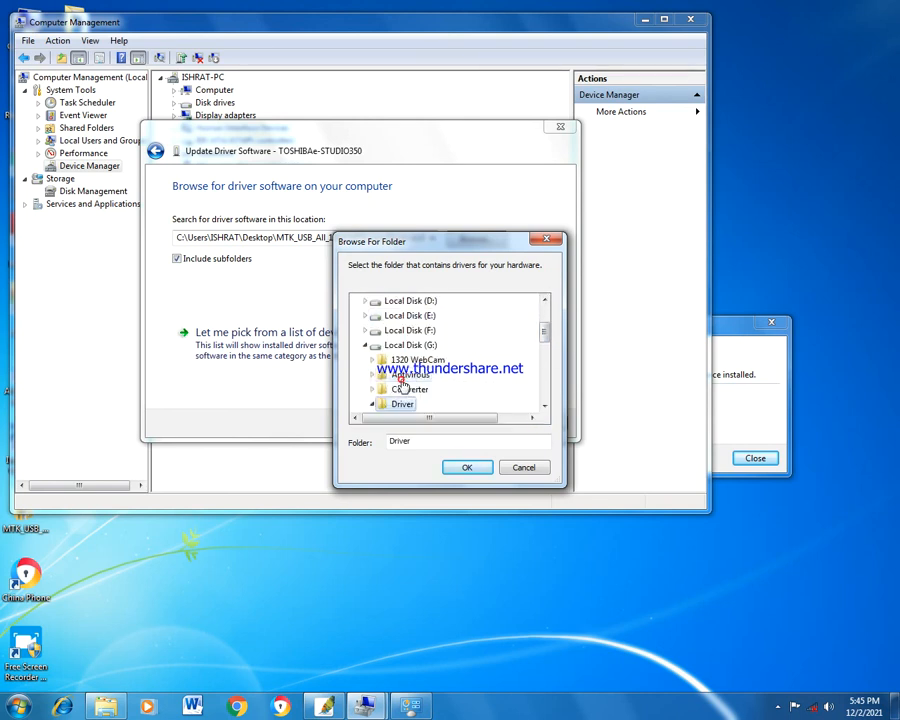
Select the e-STUDIO Client1 folder inside the toshiba 450 folder.
left_click(546, 406)
left_click(546, 406)
left_click(546, 406)
left_click(546, 406)
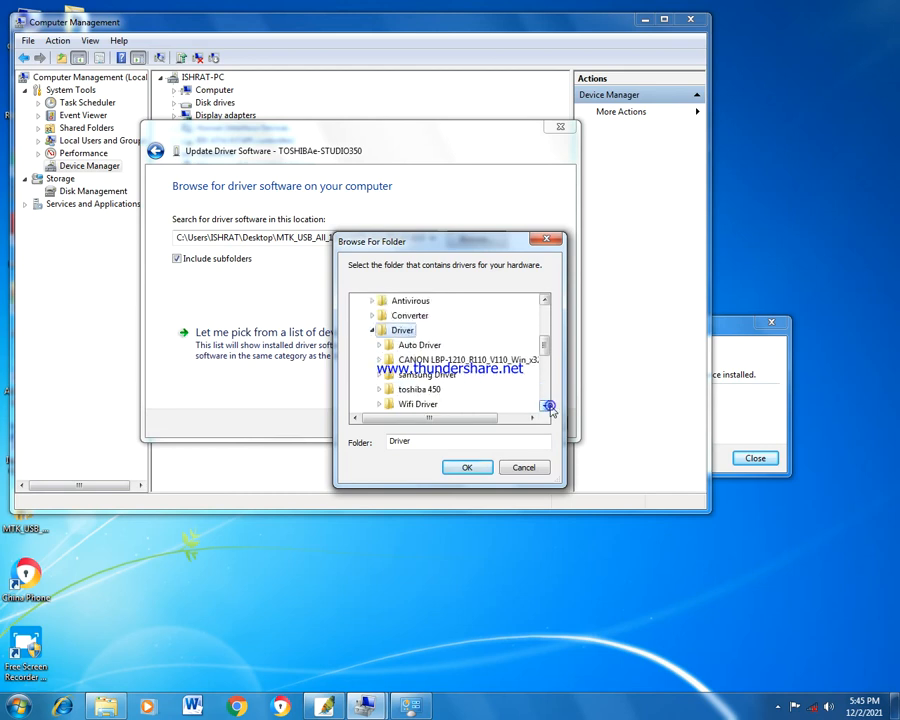
left_click(438, 388)
left_click(546, 406)
left_click(546, 406)
left_click(546, 406)
left_click(456, 390)
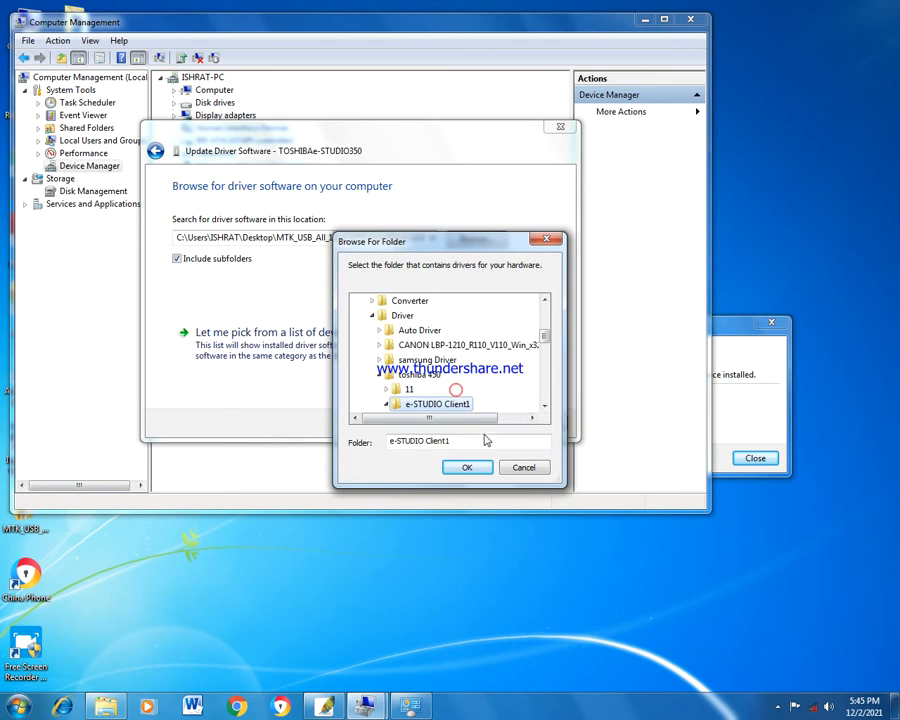
Look through the subfolders of e-STUDIO Client1 and accept that folder as the driver search location.
left_click(546, 406)
left_click(546, 406)
left_click(546, 406)
left_click(544, 407)
left_click(544, 407)
left_click(544, 407)
left_click(544, 407)
left_click(544, 407)
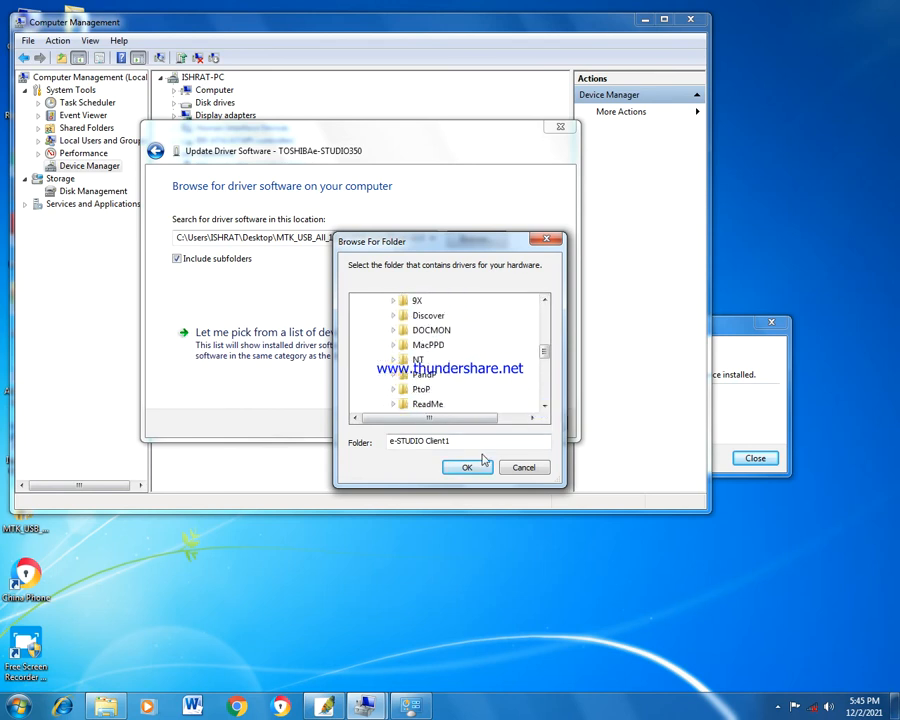
mouse_move(545, 351)
left_mouse_down()
mouse_move(546, 376)
mouse_move(547, 362)
left_mouse_up()
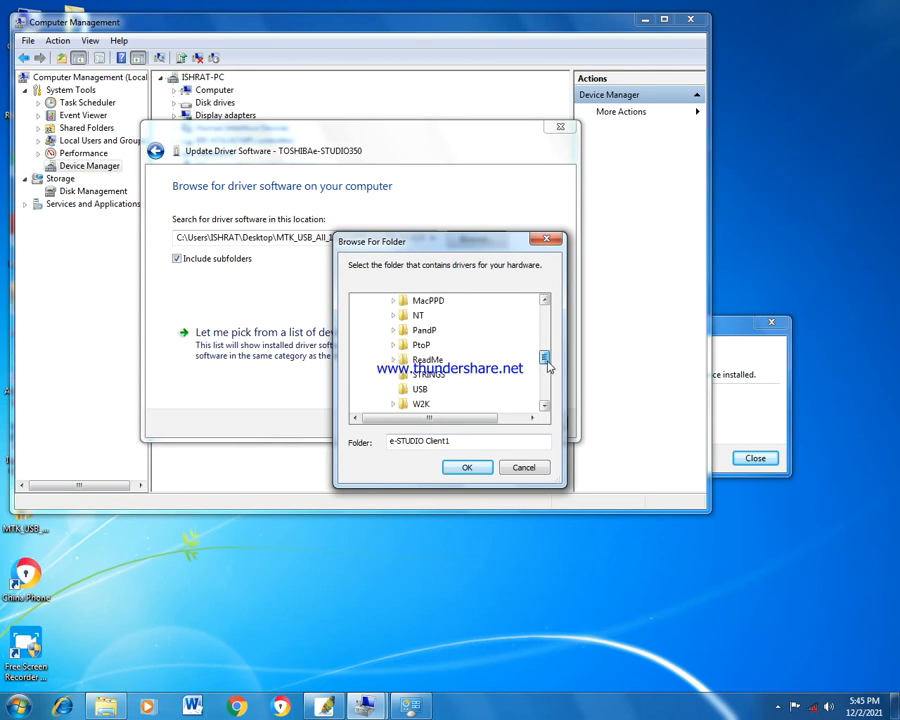
left_click(466, 467)
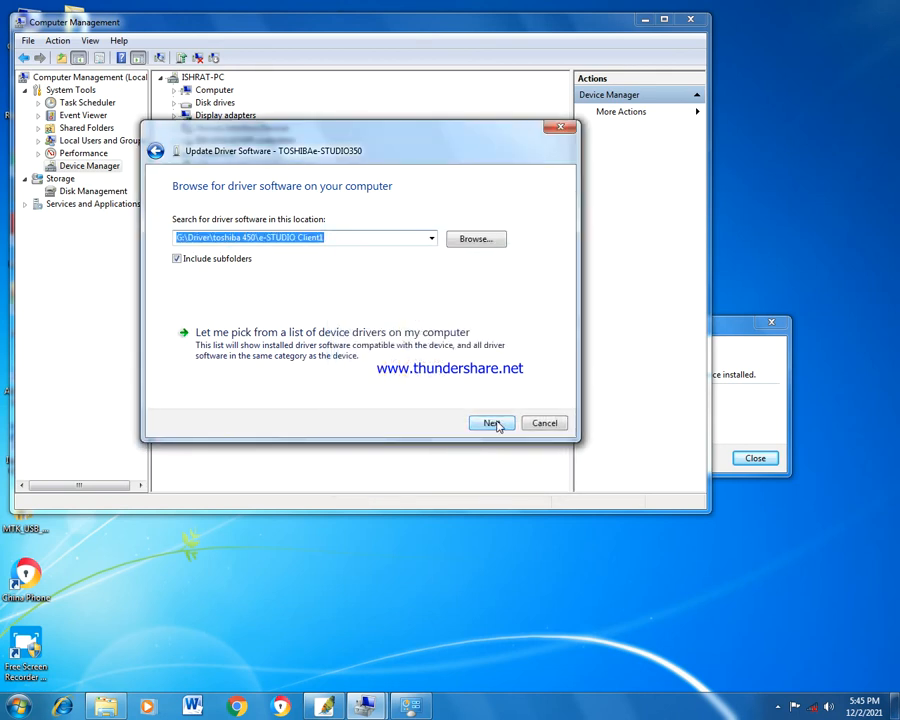
Install the digitally signed TOSHIBA e-STUDIO350-450 PCL6 driver, version 1.1.5.5, and close the wizard and the installation status window.
left_click(491, 423)
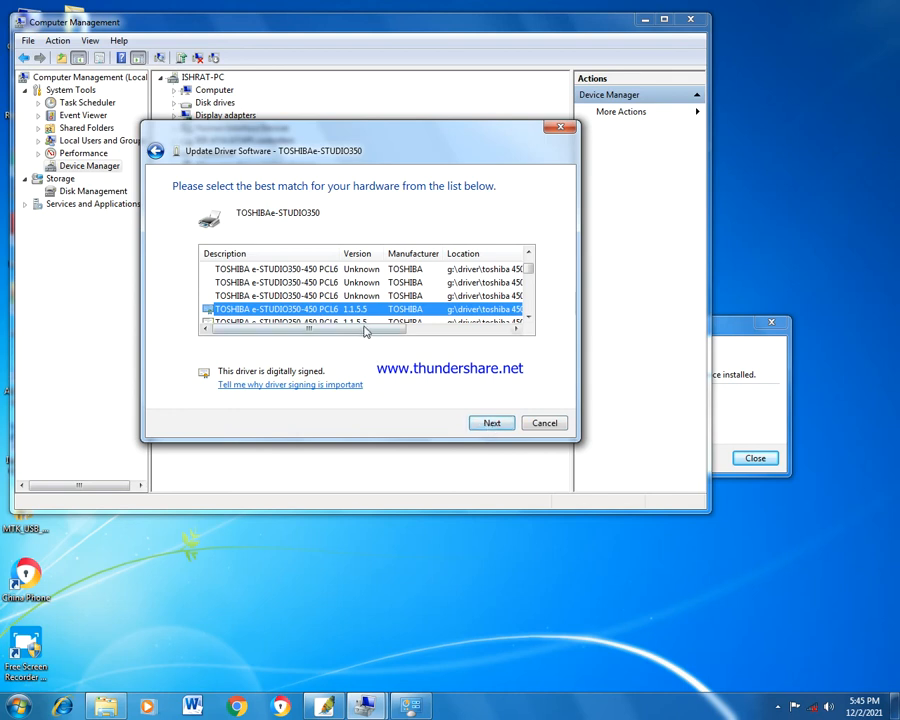
left_click(335, 296)
left_click(330, 309)
left_click(491, 424)
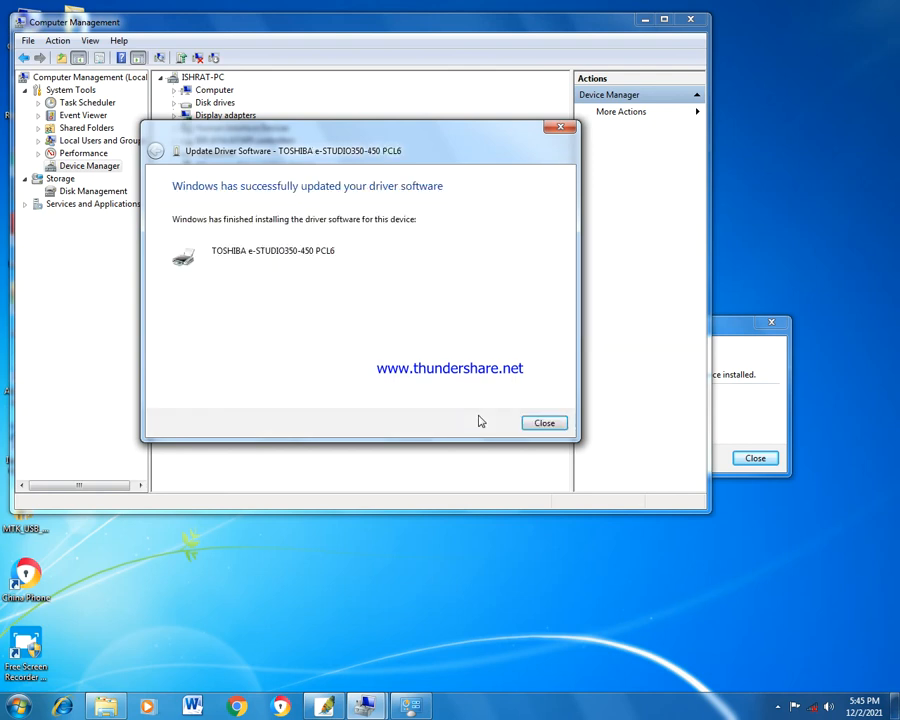
left_click(390, 293)
left_click(277, 250)
left_click(542, 422)
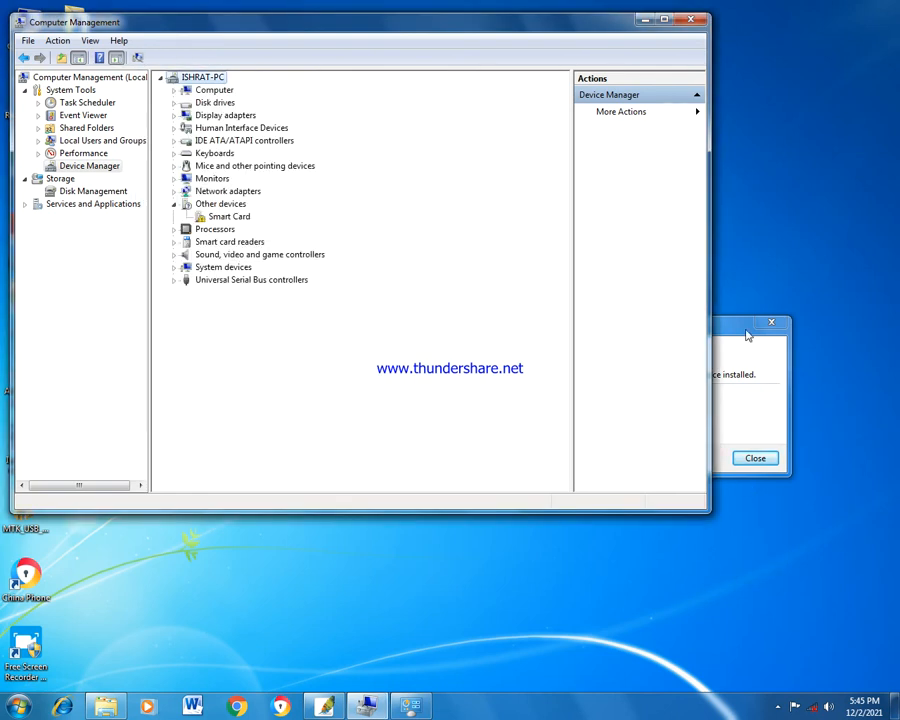
left_click(744, 328)
left_click(756, 459)
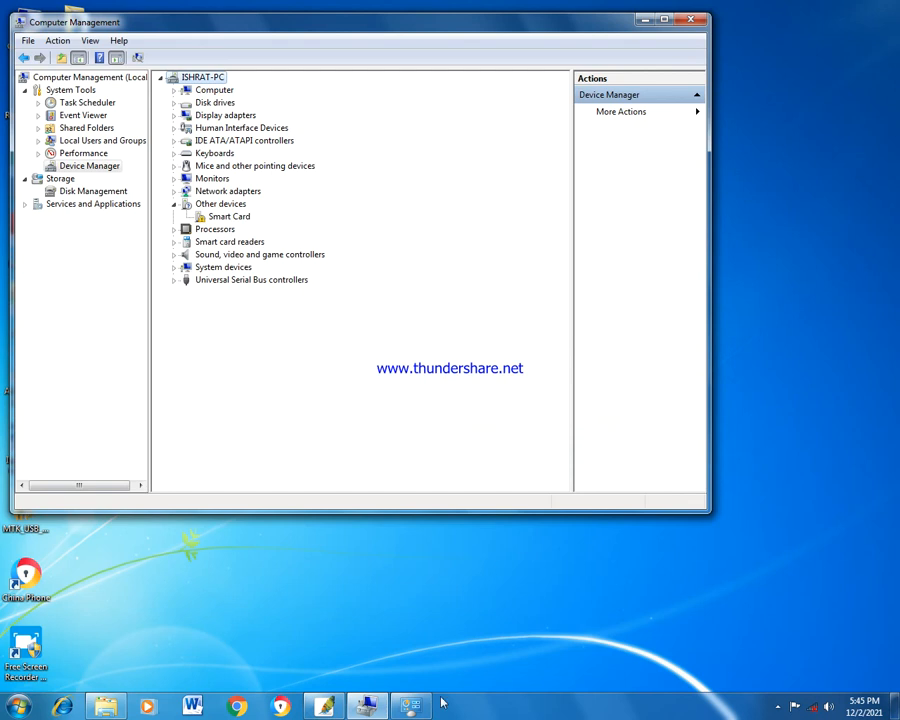
Open Devices and Printers in a maximized window and view the TOSHIBA e-STUDIO350-450 PCL6 printer's details.
left_click(18, 707)
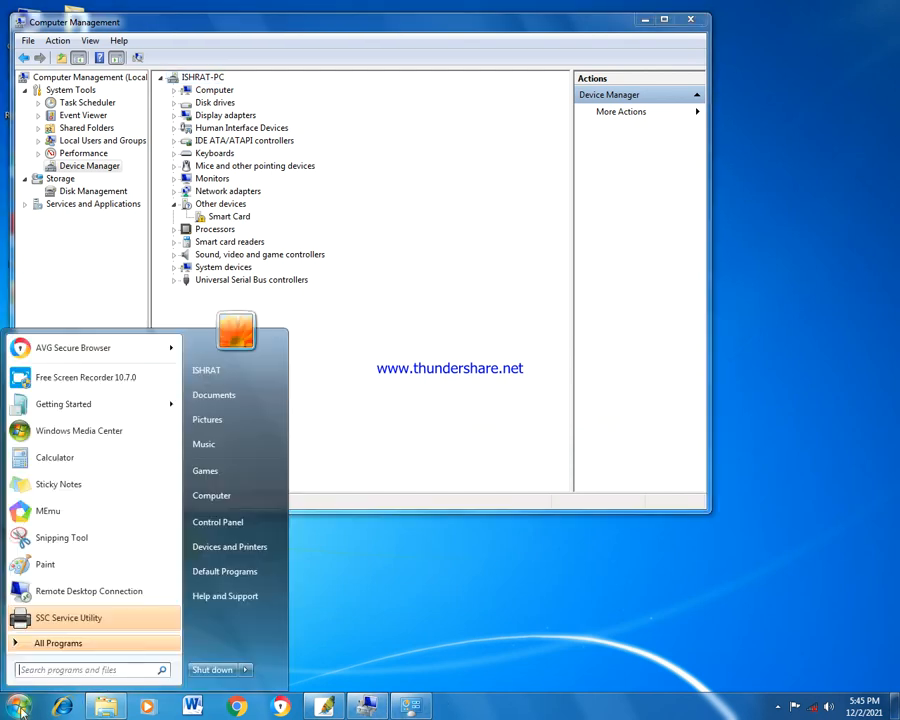
left_click(237, 550)
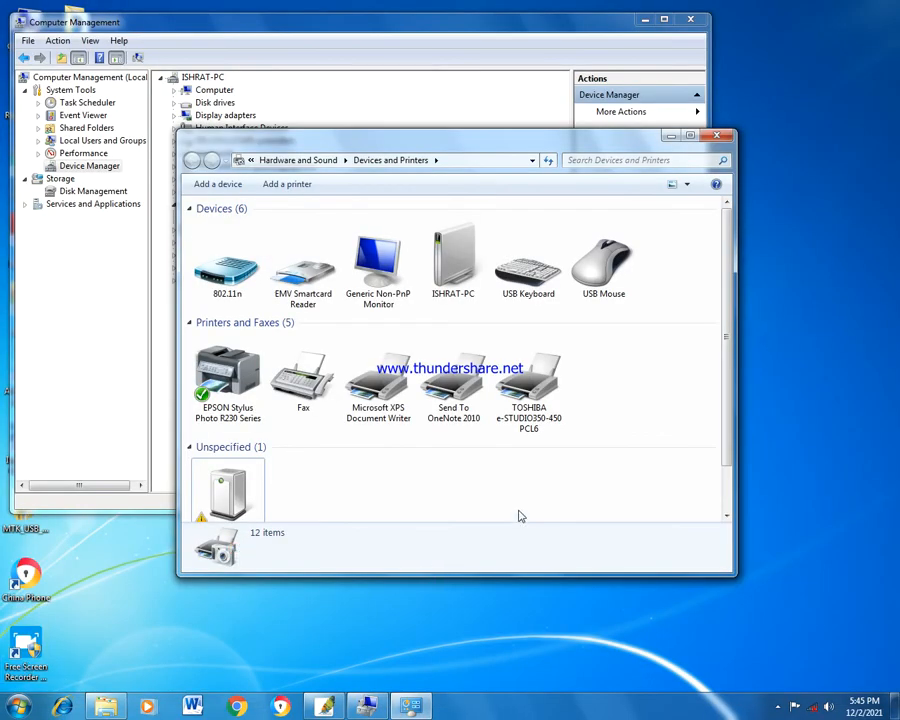
double_click(547, 147)
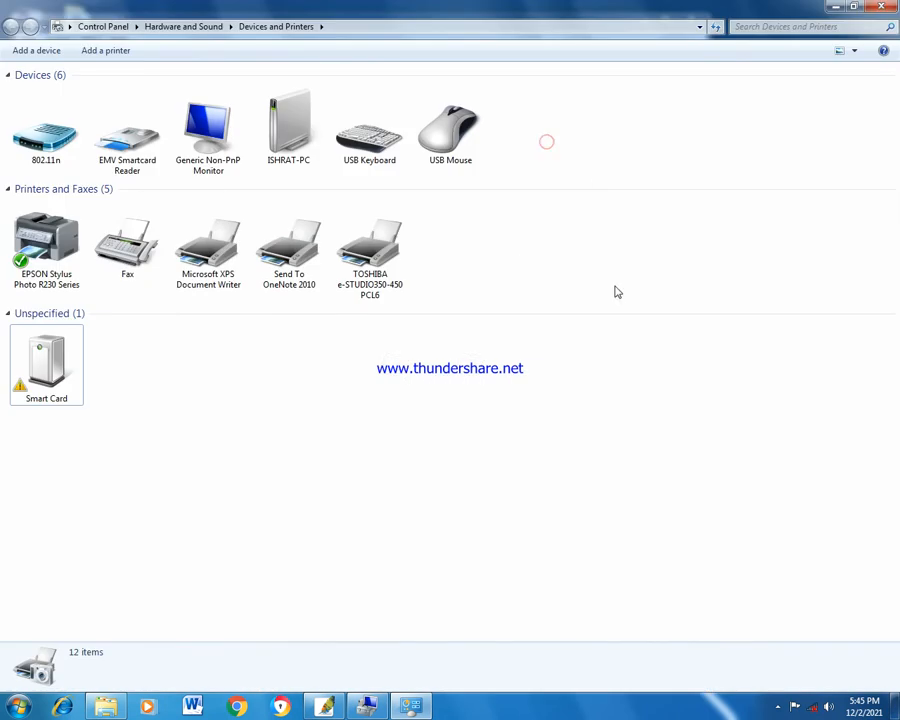
left_click(394, 278)
left_click(430, 449)
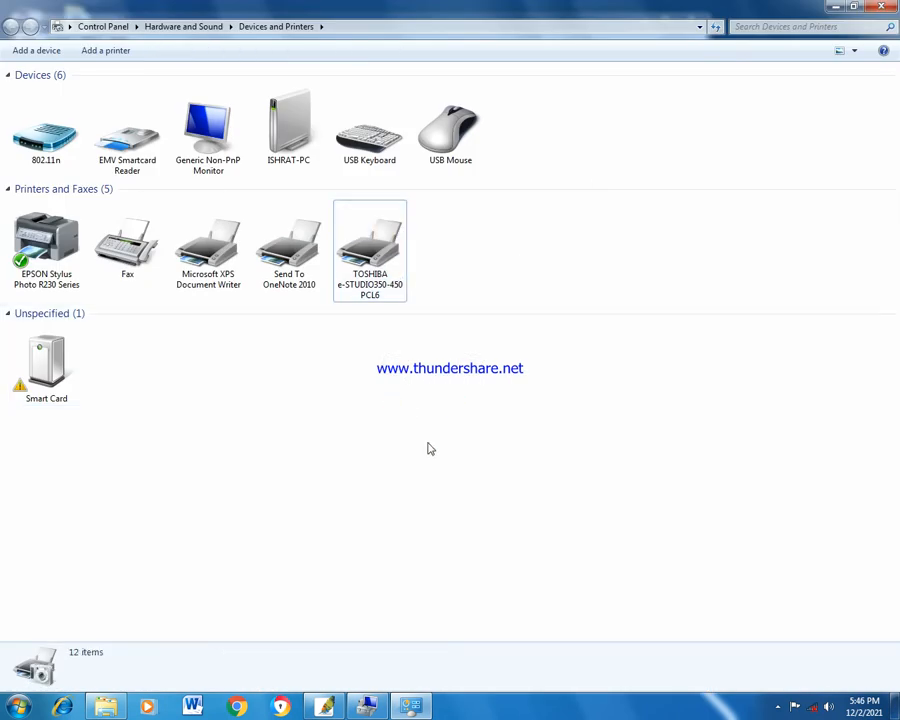
key("space")
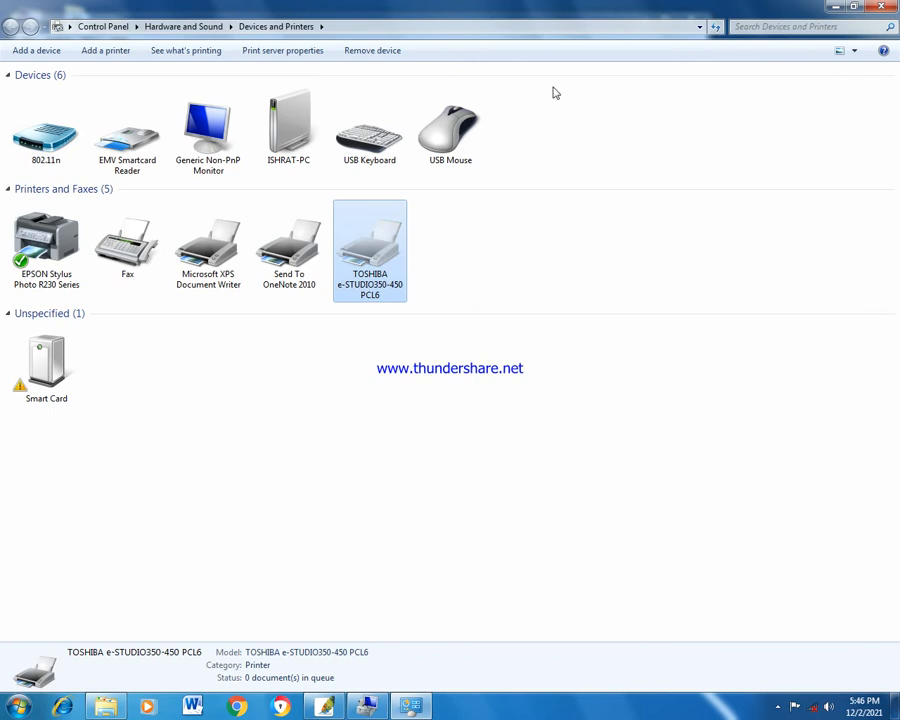
left_click(563, 260)
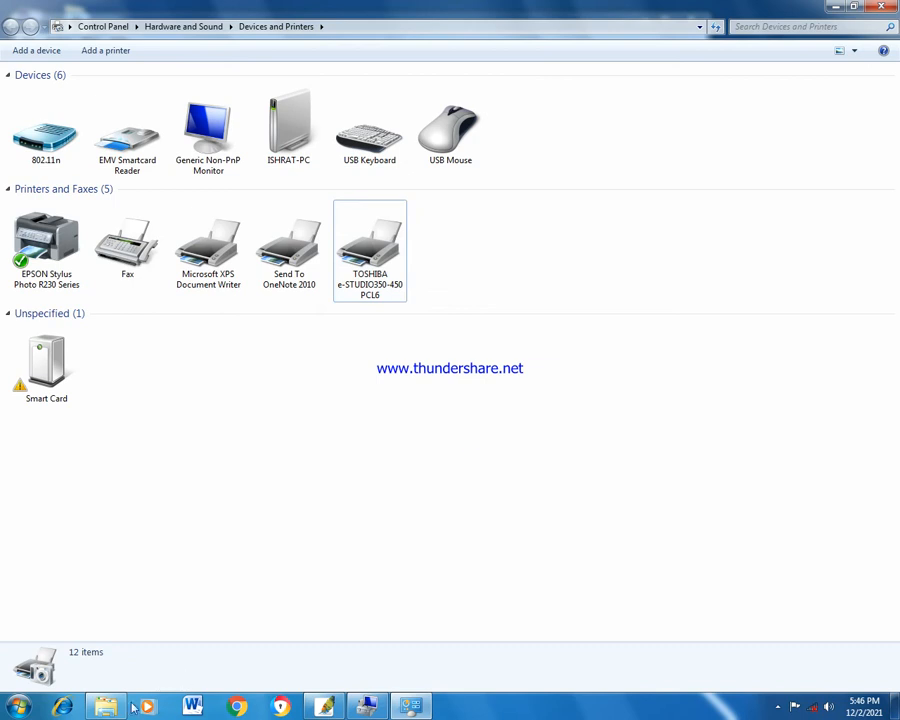
Open a blank document in Microsoft Word and enter the text "T".
left_click(193, 707)
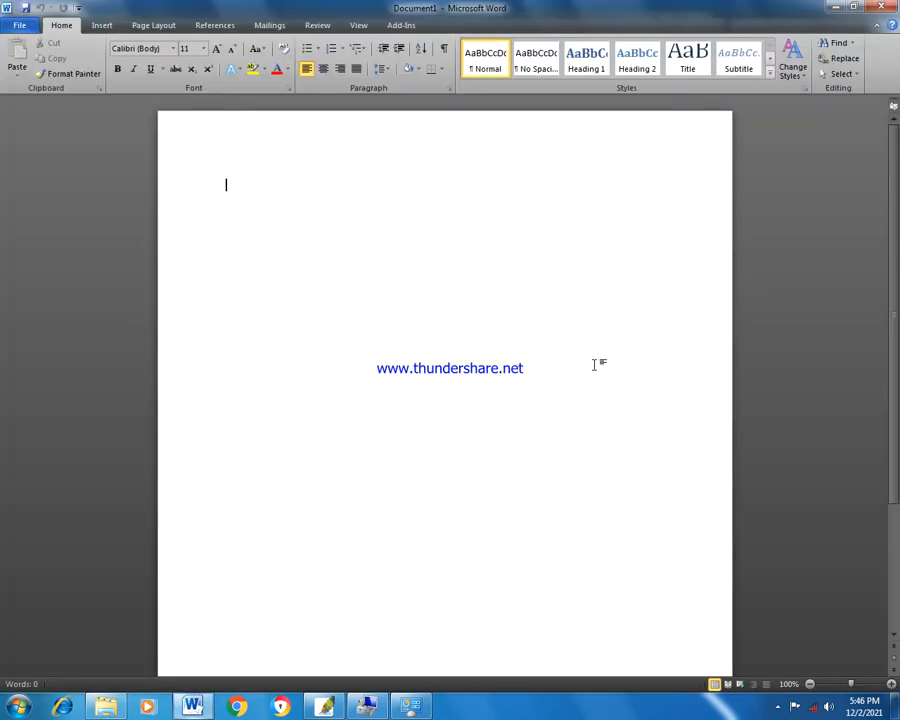
left_click(355, 291)
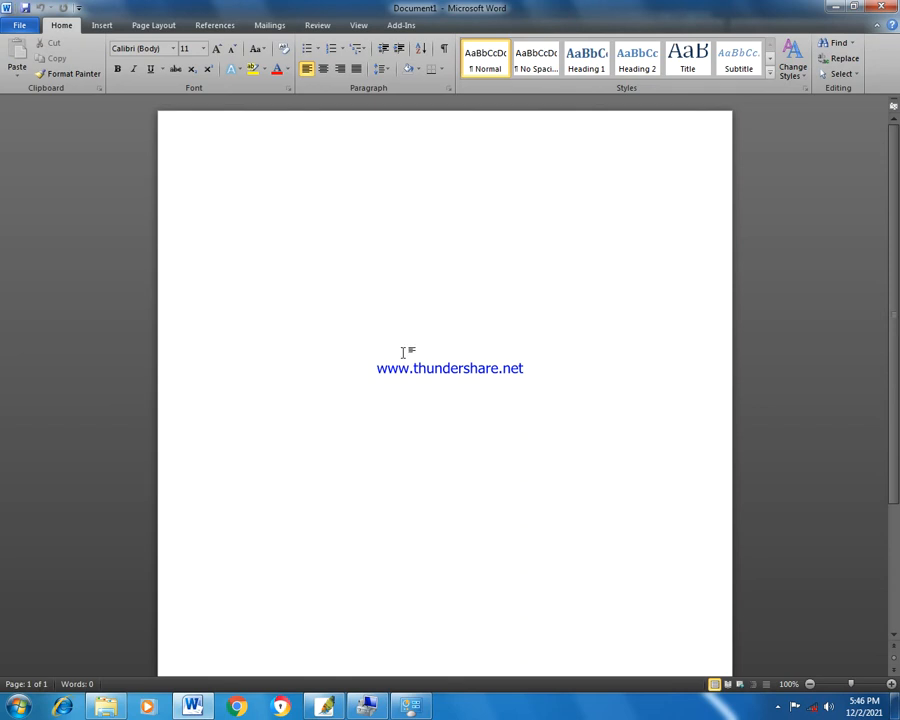
type("T")
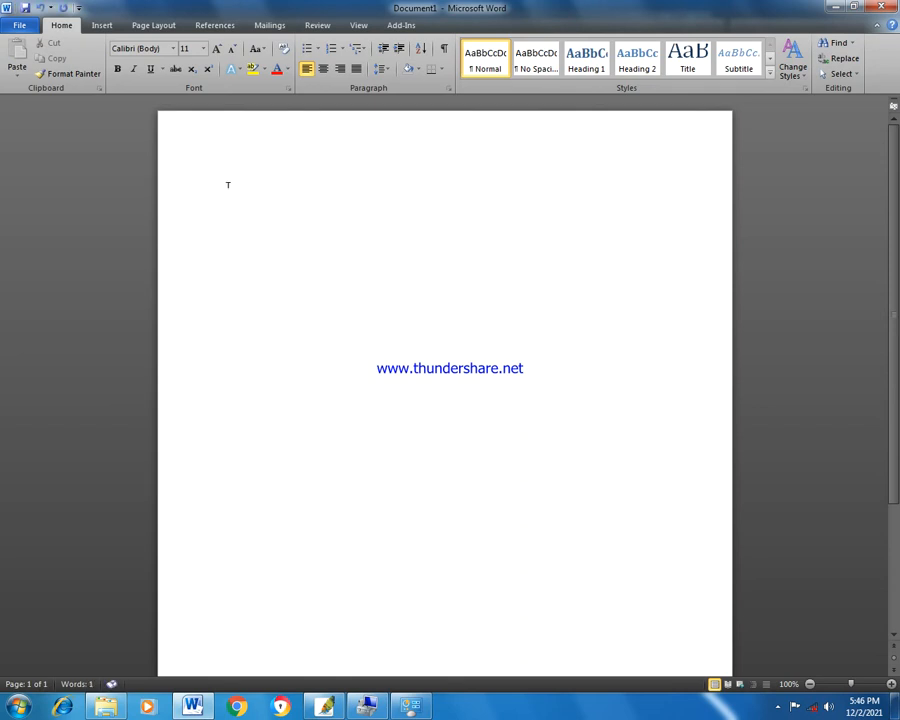